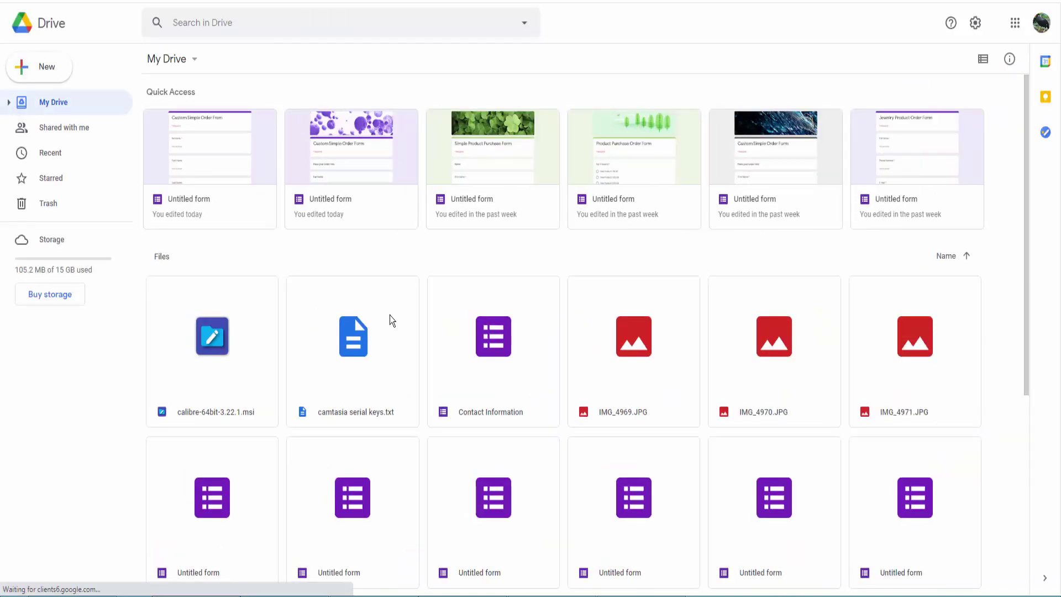
From My Drive, create a blank Google Form through More > Google Forms > Blank form.
{"action": "left_click", "coordinate": [193, 62]}
{"action": "mouse_move", "coordinate": [297, 173]}
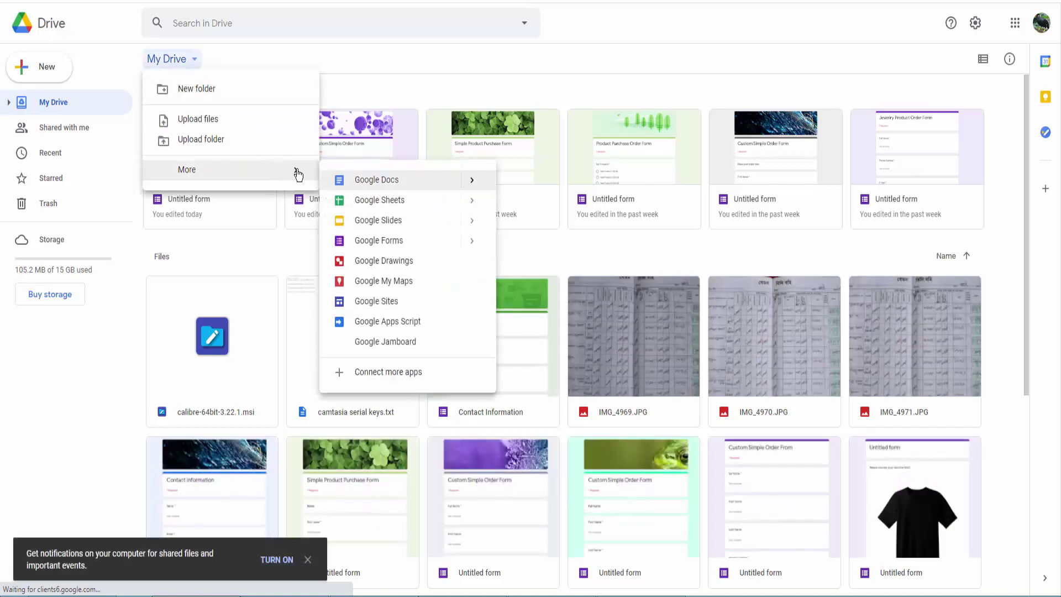
{"action": "left_click", "coordinate": [474, 242]}
{"action": "left_click", "coordinate": [530, 252]}
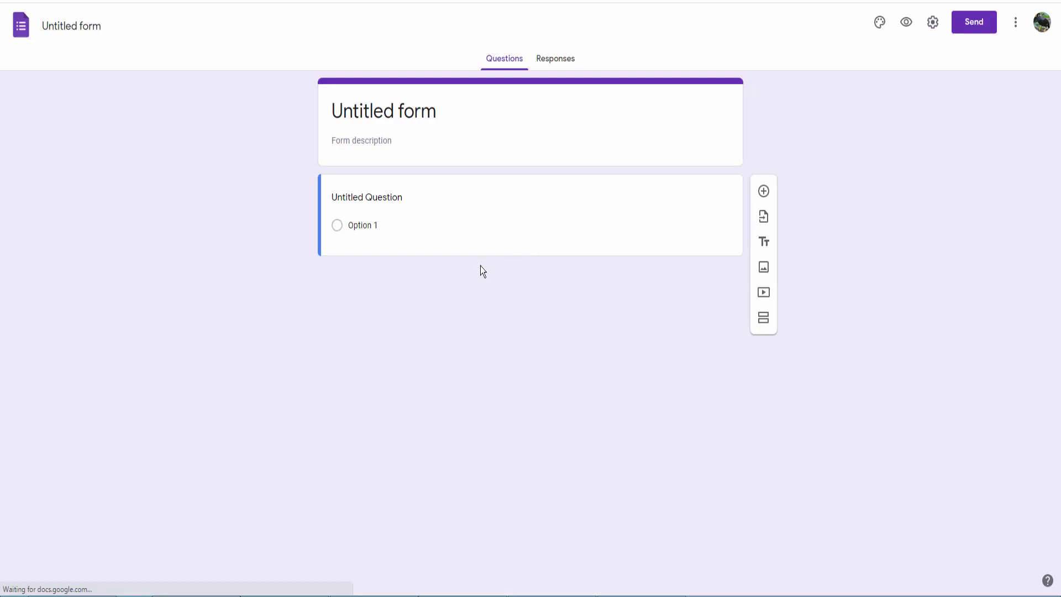
Title the form 'Jewelry Product Order Form' by pasting it from the notes.
{"action": "key", "text": "alt+Tab"}
{"action": "key", "text": "ctrl+c"}
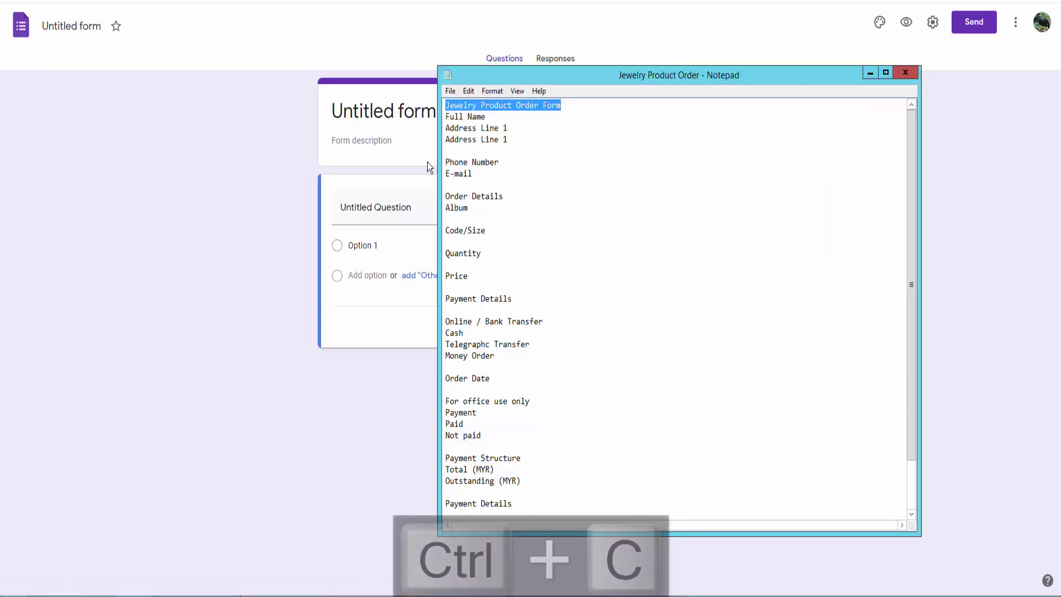
{"action": "left_click", "coordinate": [526, 125]}
{"action": "key", "text": "ctrl+v"}
Make the first question 'Full Name' as a short-answer question.
{"action": "key", "text": "alt+Tab"}
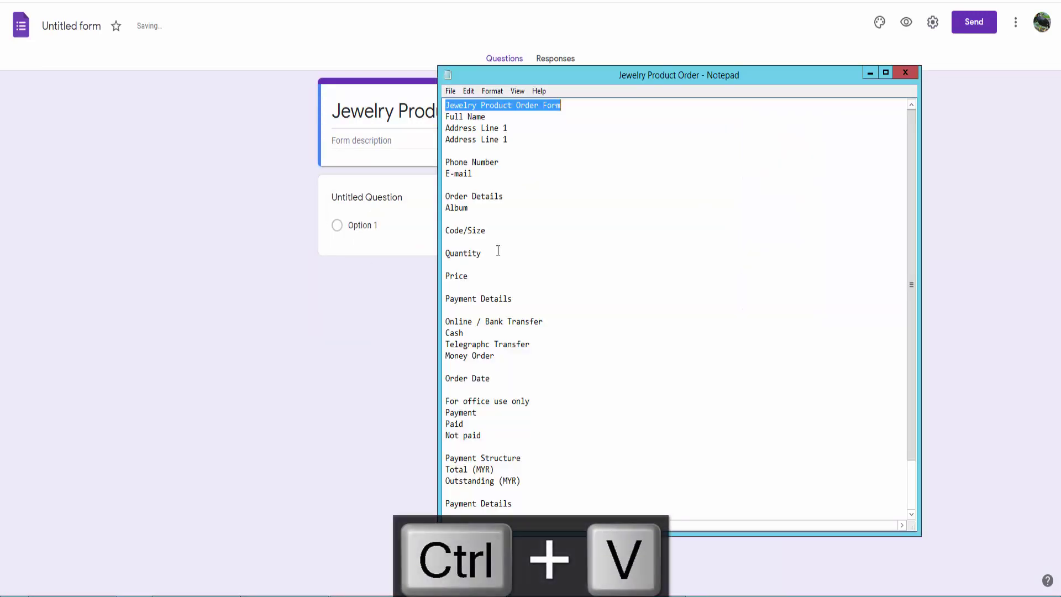
{"action": "left_click_drag", "start_coordinate": [445, 114], "coordinate": [486, 114]}
{"action": "key", "text": "ctrl+c"}
{"action": "key", "text": "alt+Tab"}
{"action": "left_click", "coordinate": [374, 194]}
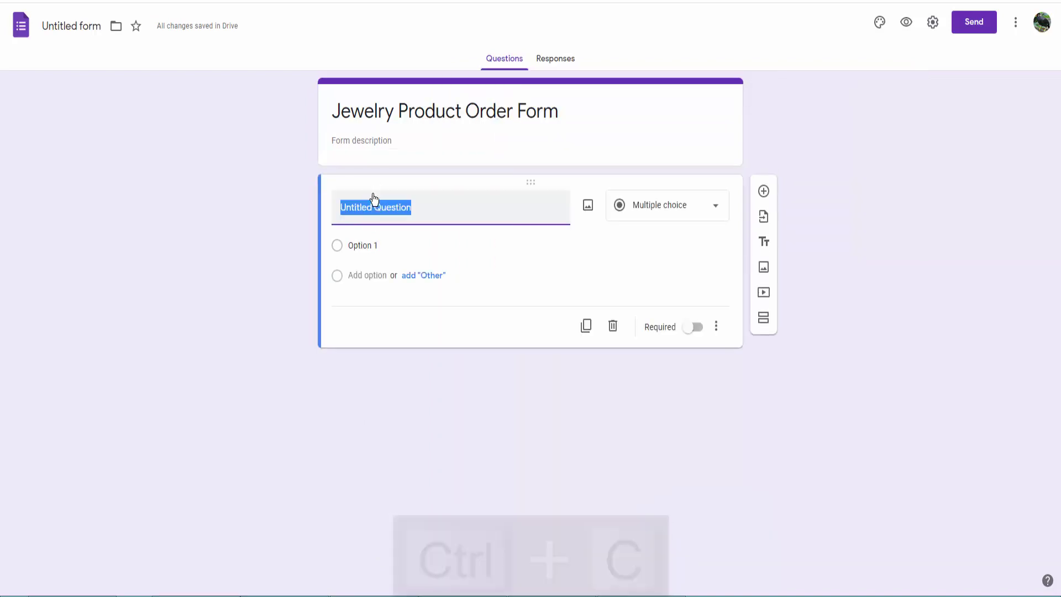
{"action": "key", "text": "ctrl+v"}
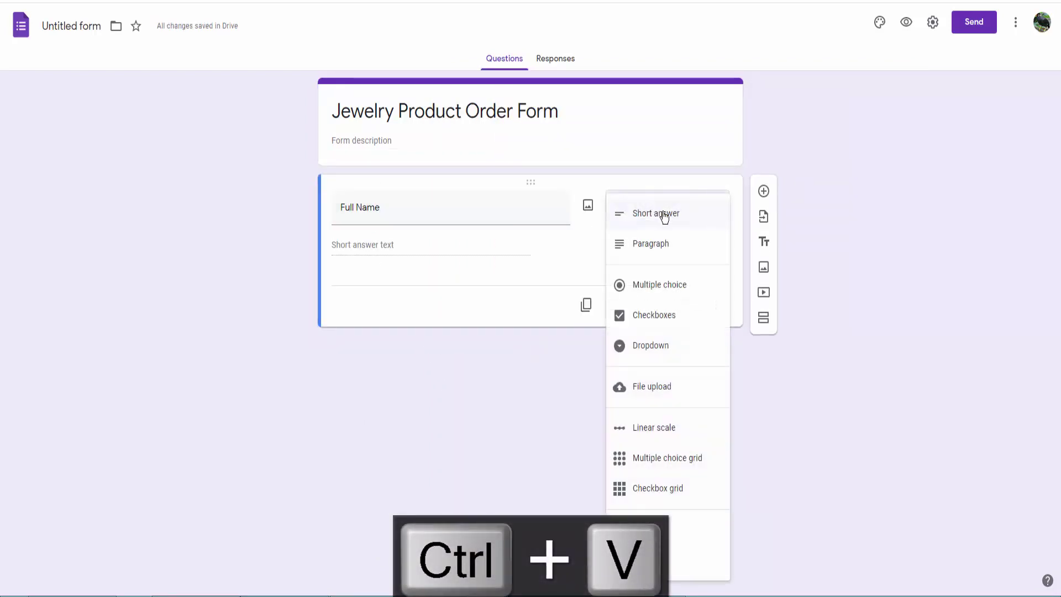
{"action": "left_click", "coordinate": [513, 274]}
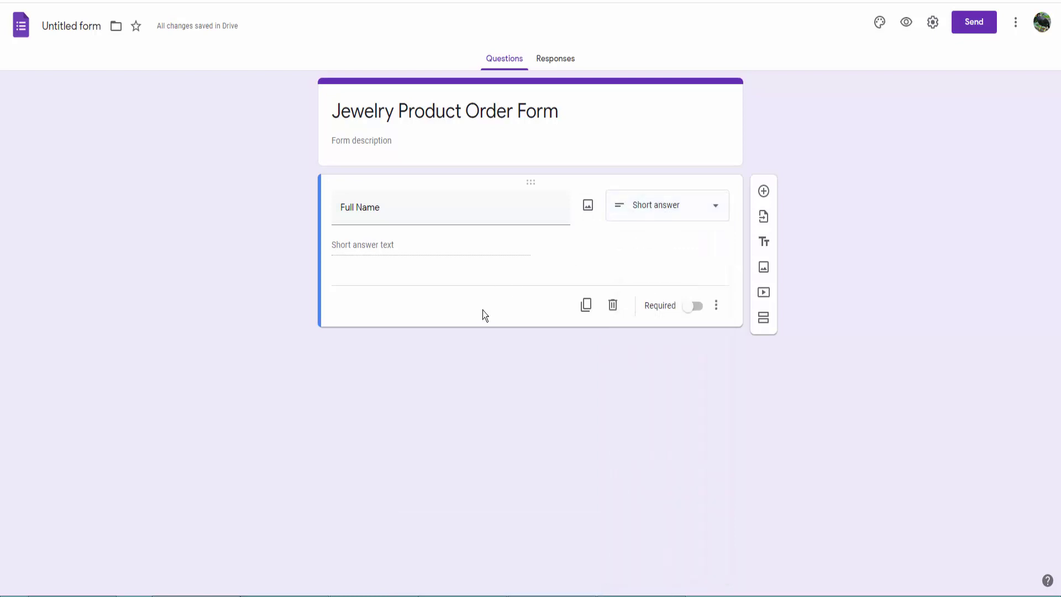
Add an 'Address Line 1' question below Full Name.
{"action": "left_click", "coordinate": [764, 192]}
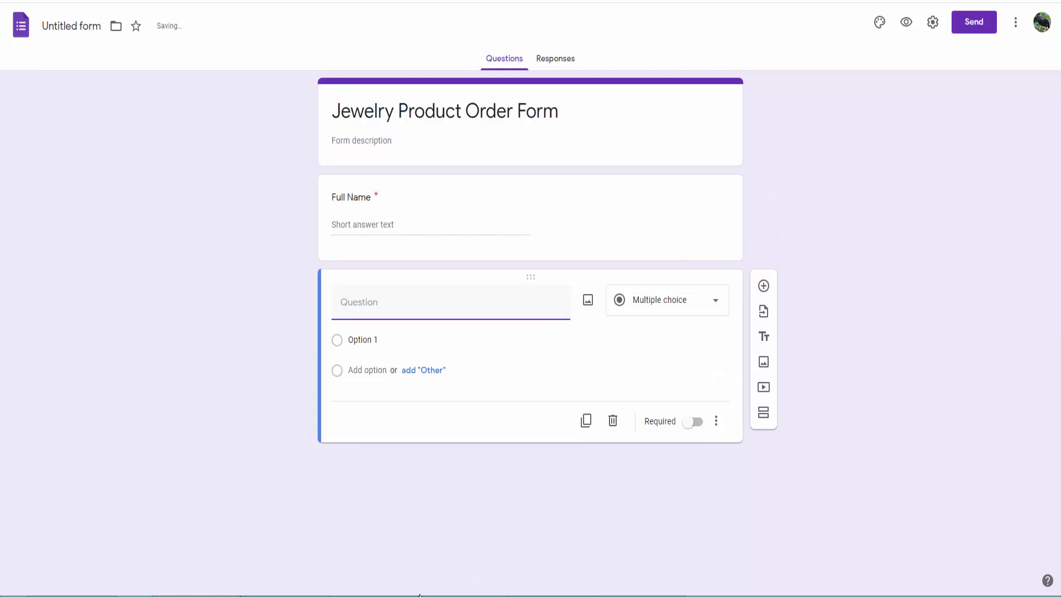
{"action": "key", "text": "alt+Tab"}
{"action": "left_click_drag", "start_coordinate": [517, 127], "coordinate": [427, 127]}
{"action": "key", "text": "ctrl+c"}
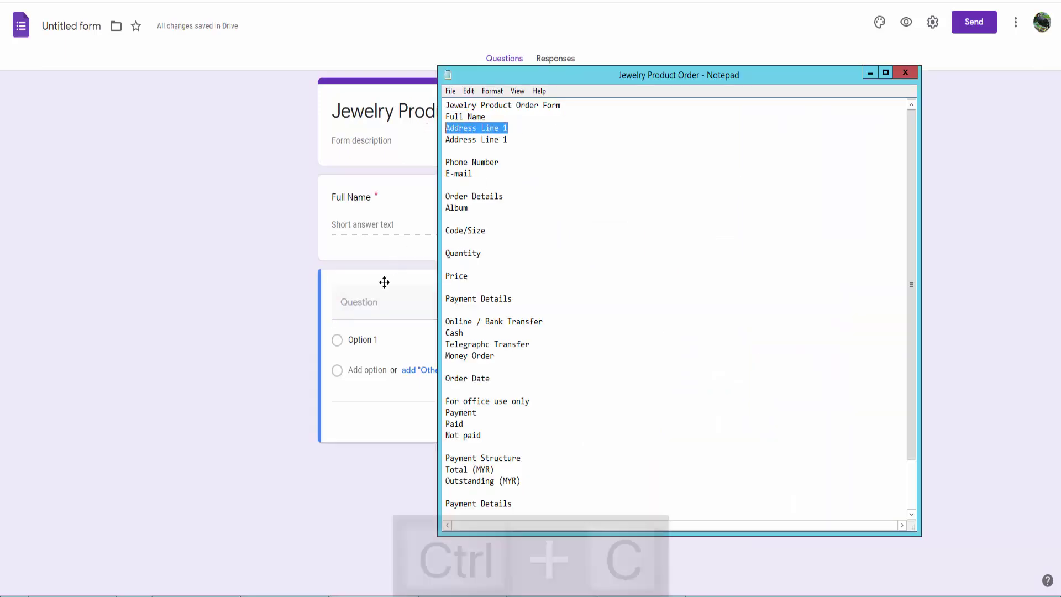
{"action": "key", "text": "alt+Tab"}
{"action": "key", "text": "ctrl+v"}
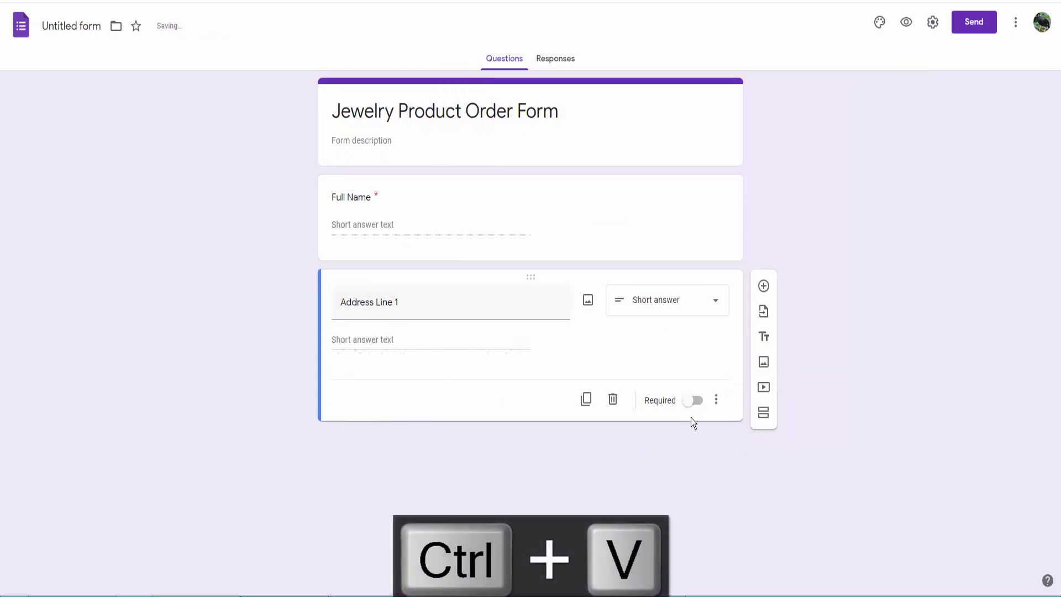
Duplicate the address question and retitle the copy 'Address Line 2'.
{"action": "left_click", "coordinate": [579, 403]}
{"action": "key", "text": "alt+Tab"}
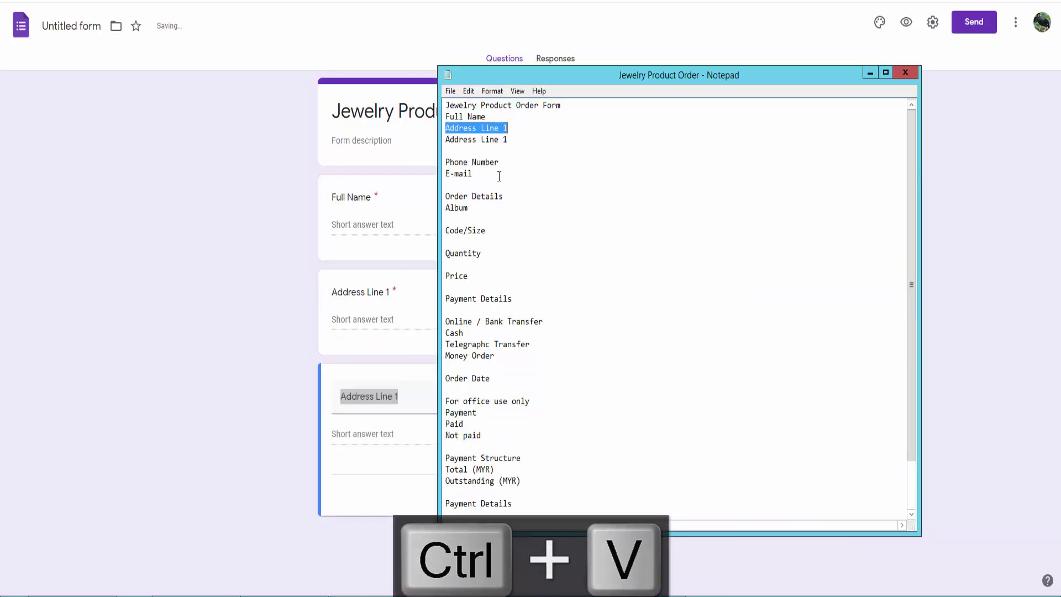
{"action": "left_click_drag", "start_coordinate": [507, 139], "coordinate": [446, 140]}
{"action": "key", "text": "ctrl+c"}
{"action": "key", "text": "alt+Tab"}
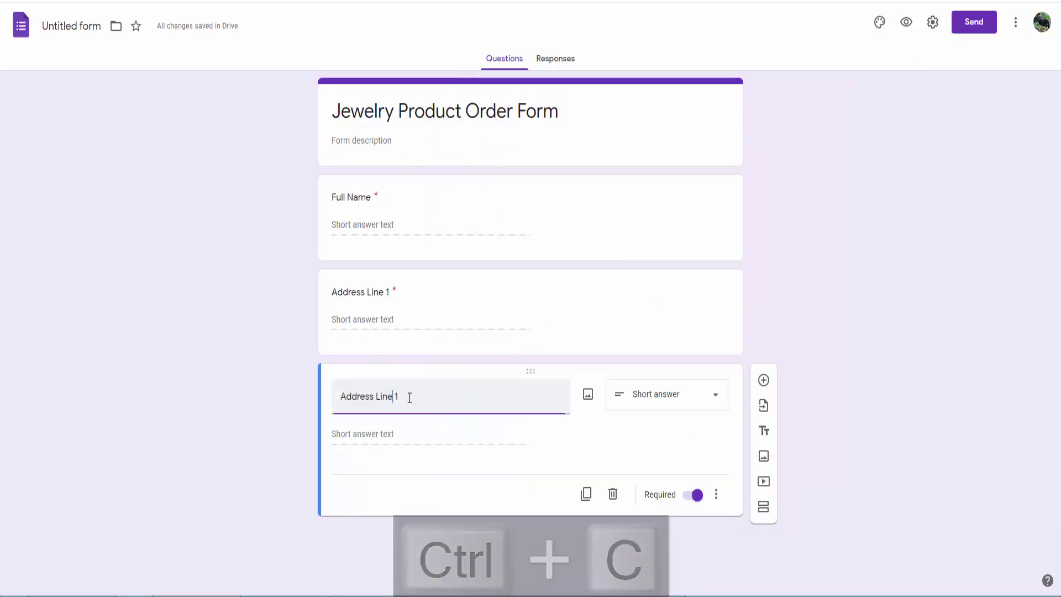
{"action": "key", "text": "ctrl+v"}
{"action": "left_click", "coordinate": [774, 382]}
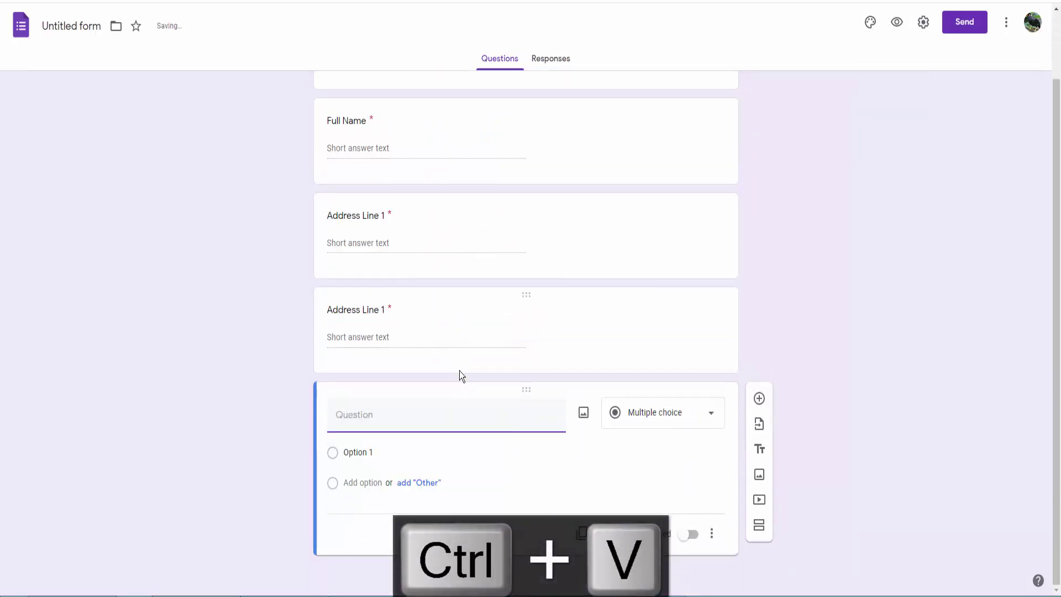
{"action": "left_click", "coordinate": [393, 307]}
{"action": "left_click", "coordinate": [404, 353]}
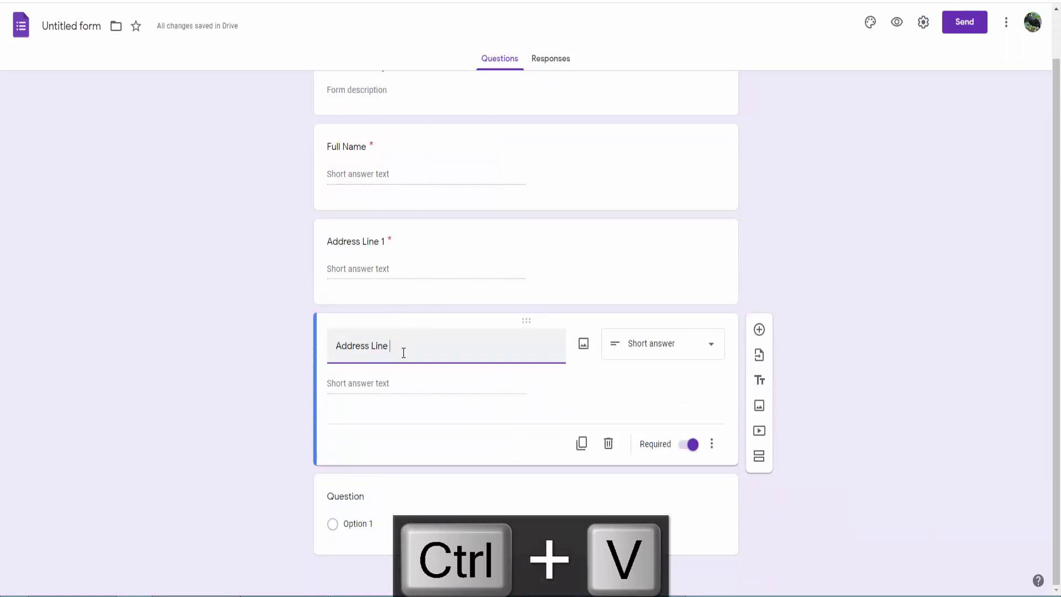
{"action": "type", "text": "2"}
Title the next question 'Phone Number', duplicate it, and make it required.
{"action": "left_click", "coordinate": [368, 509]}
{"action": "key", "text": "alt+Tab"}
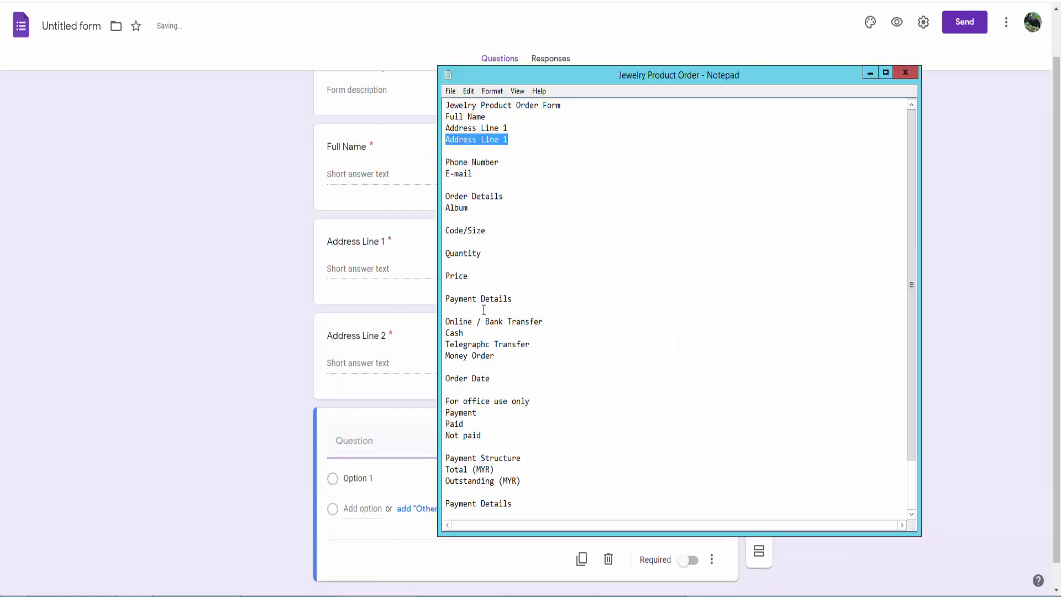
{"action": "key", "text": "ctrl+c"}
{"action": "key", "text": "alt+Tab"}
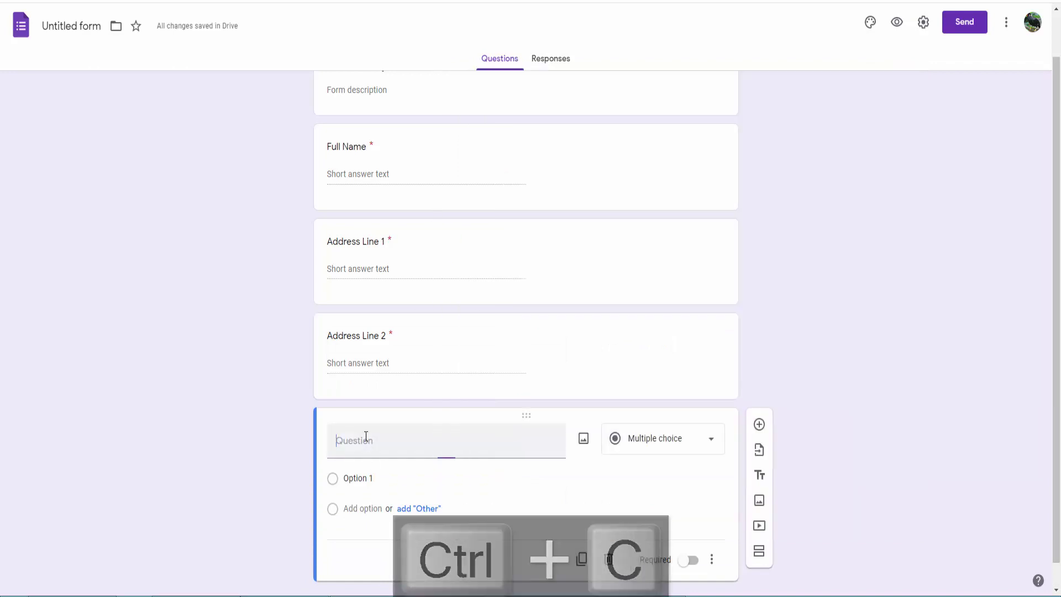
{"action": "key", "text": "ctrl+v"}
{"action": "left_click", "coordinate": [582, 537]}
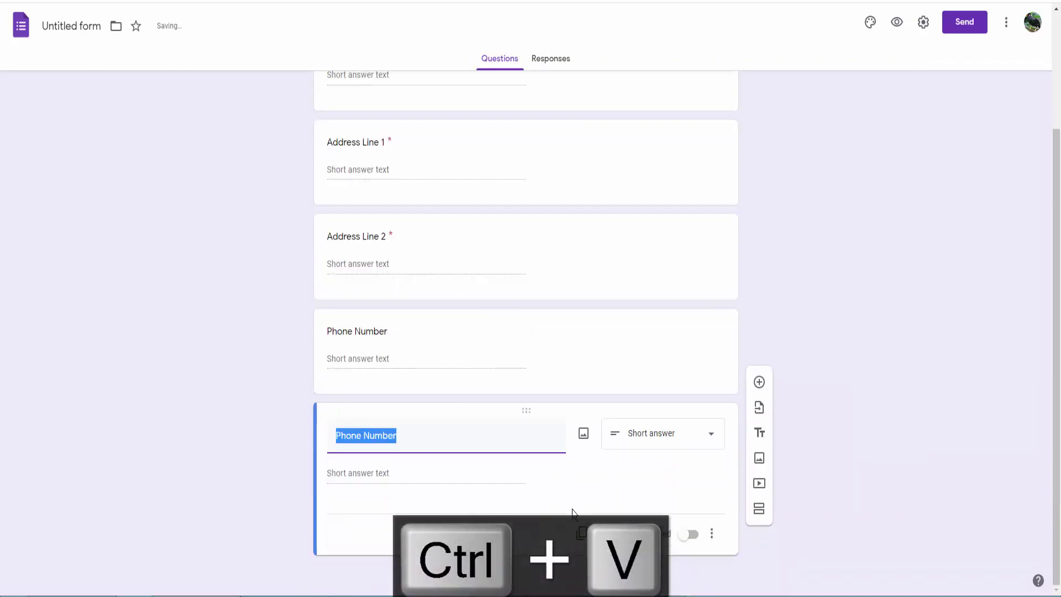
{"action": "left_click", "coordinate": [481, 389]}
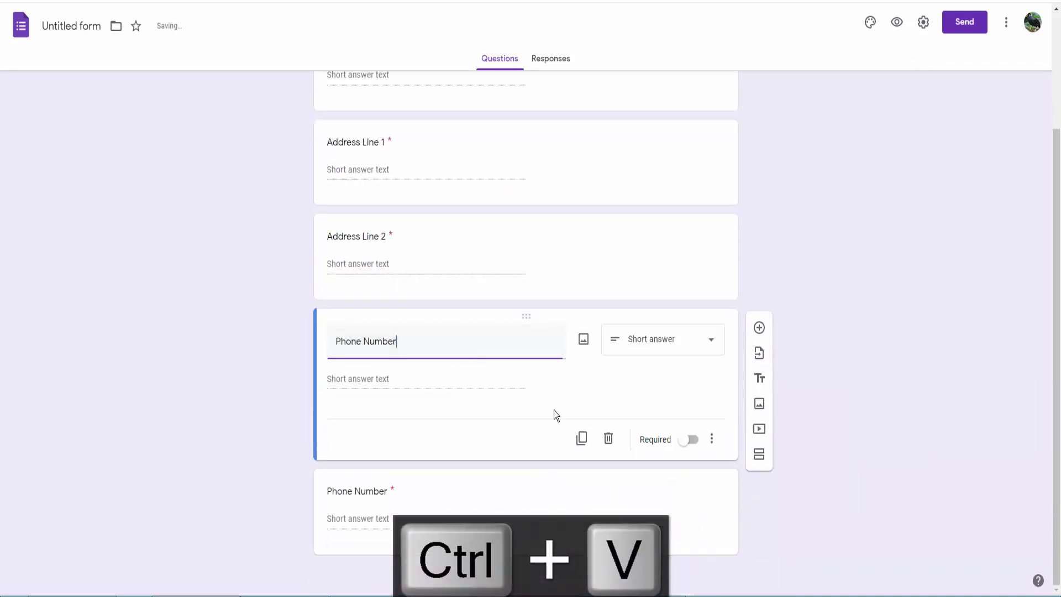
{"action": "left_click", "coordinate": [685, 440]}
Retitle the duplicated Phone Number question to 'E-mail'.
{"action": "key", "text": "alt+Tab"}
{"action": "left_click_drag", "start_coordinate": [473, 174], "coordinate": [425, 174]}
{"action": "key", "text": "ctrl+c"}
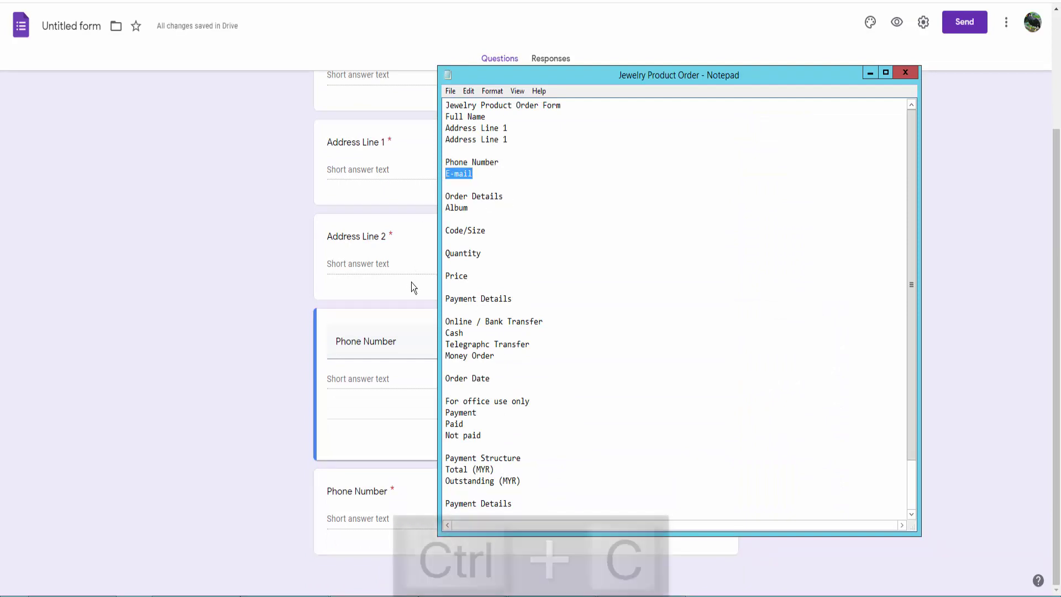
{"action": "left_click", "coordinate": [367, 379]}
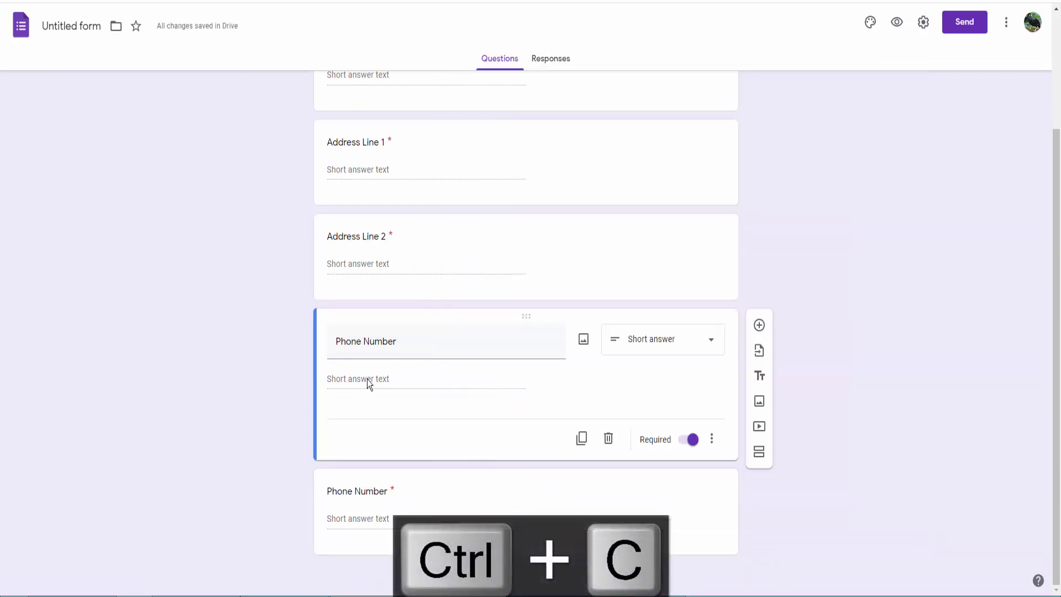
{"action": "triple_click", "coordinate": [368, 492]}
{"action": "key", "text": "ctrl+v"}
Add a new question and a title block for 'Order Details'.
{"action": "left_click", "coordinate": [760, 418]}
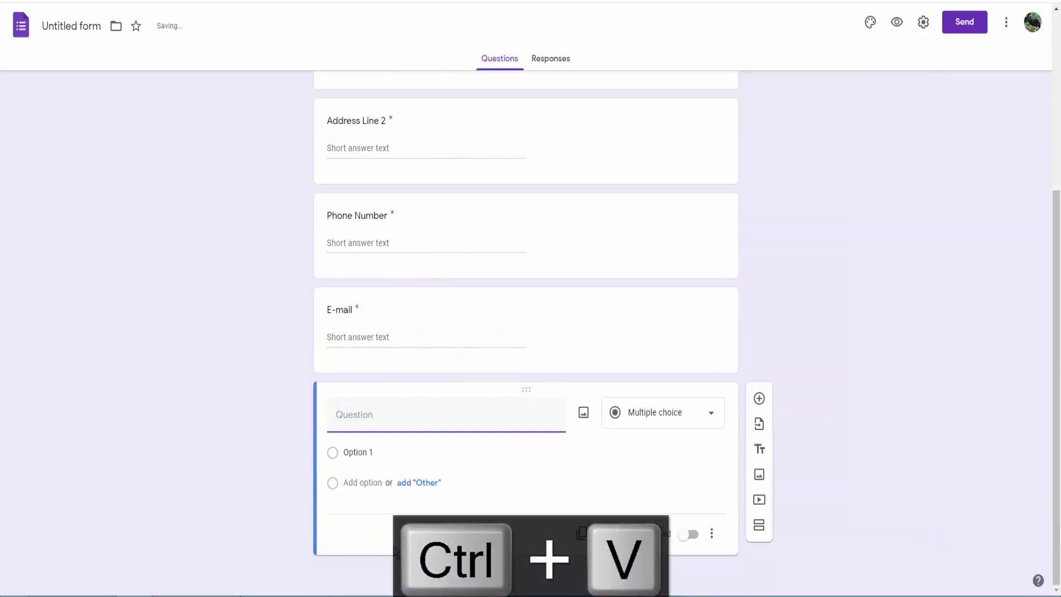
{"action": "key", "text": "alt+Tab"}
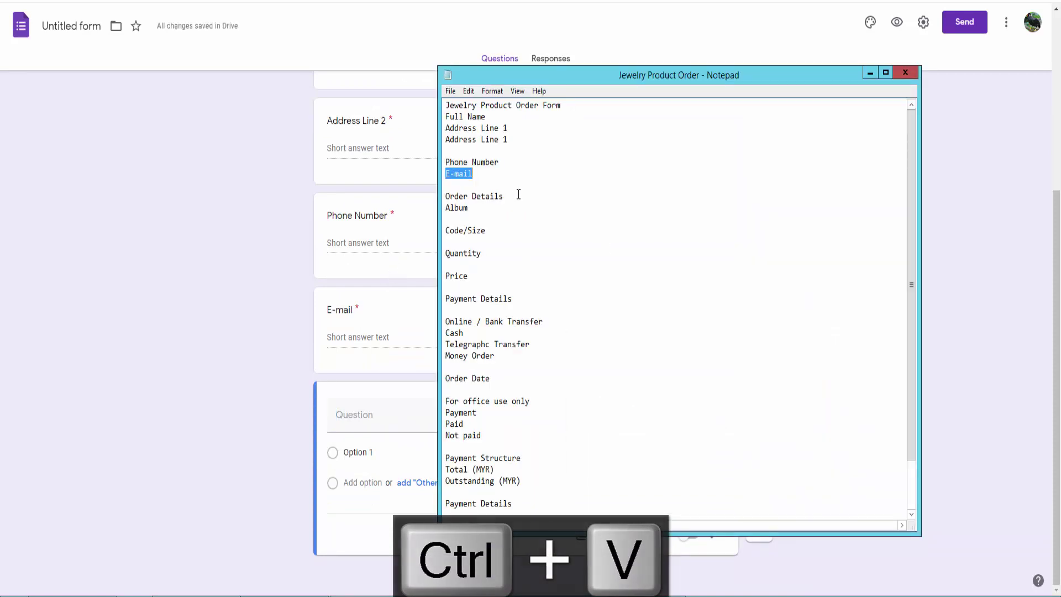
{"action": "left_click_drag", "start_coordinate": [519, 194], "coordinate": [445, 196]}
{"action": "key", "text": "ctrl+c"}
{"action": "left_click", "coordinate": [277, 394]}
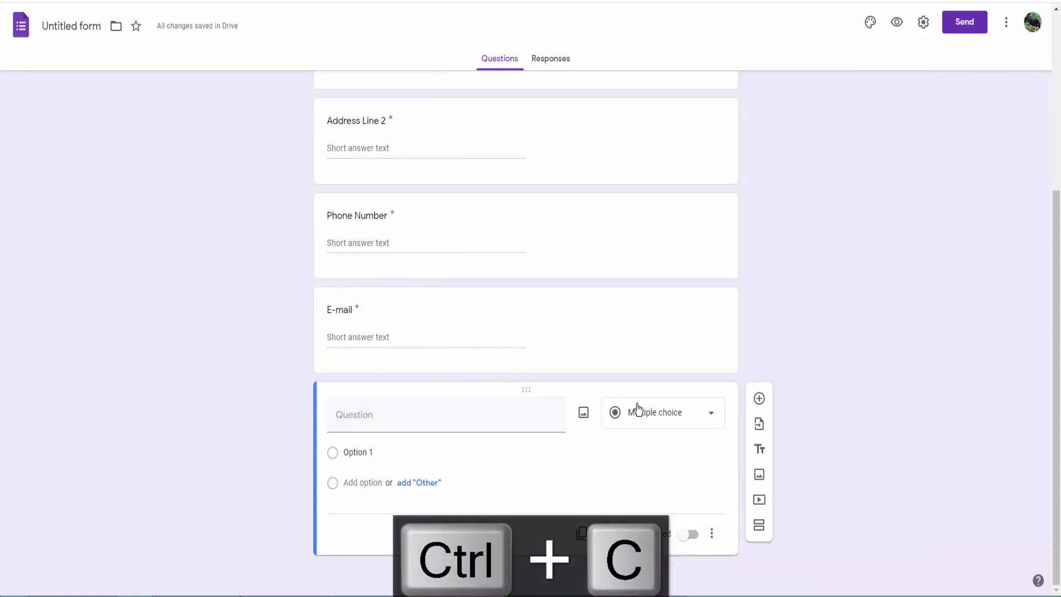
{"action": "left_click", "coordinate": [761, 450]}
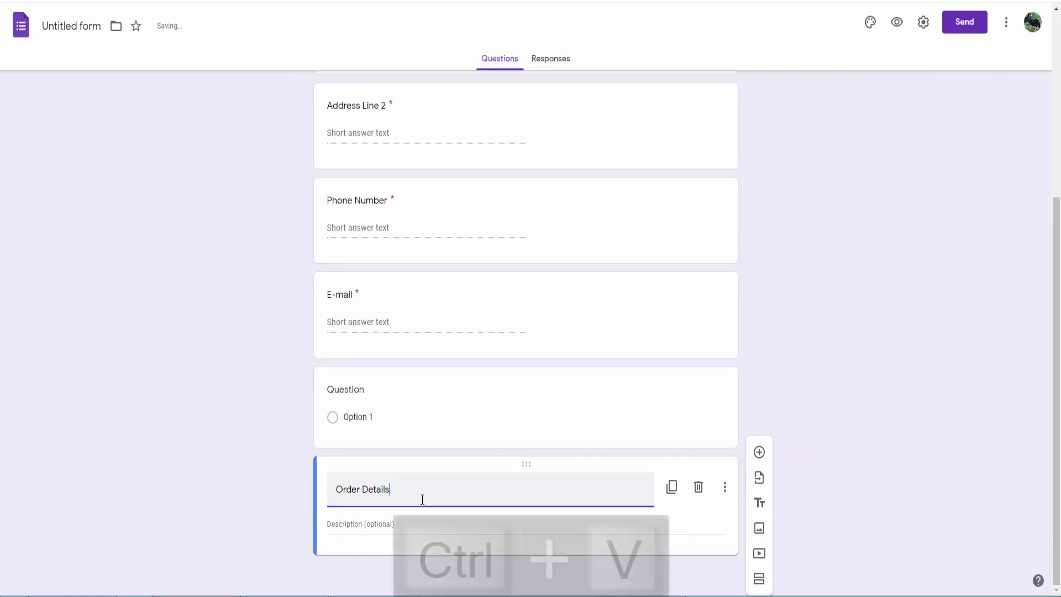
Title the block 'Order Details' and move a blank question below it.
{"action": "key", "text": "ctrl+v"}
{"action": "left_click", "coordinate": [761, 453]}
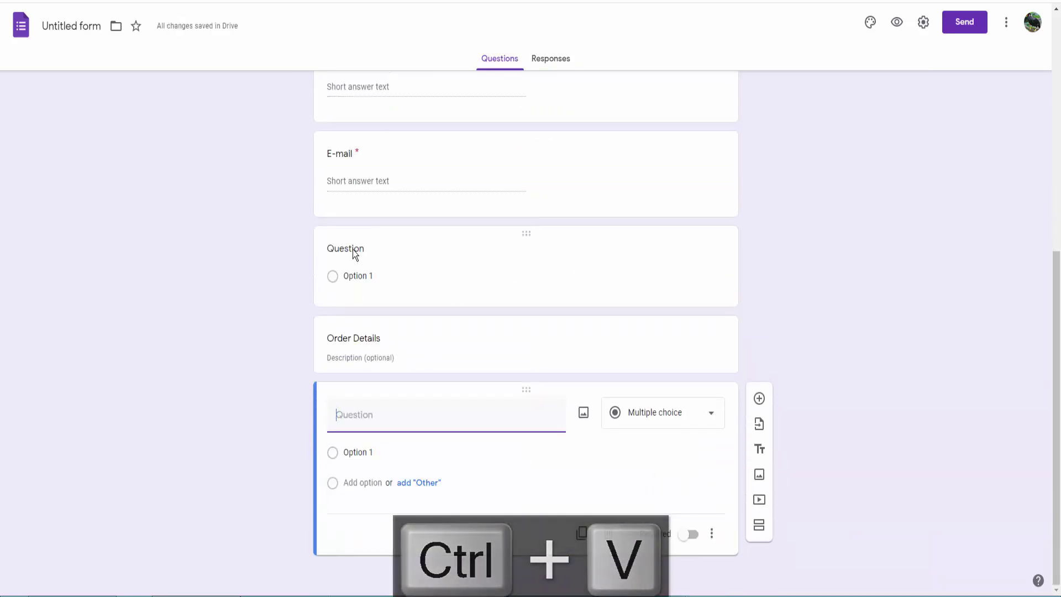
{"action": "left_click", "coordinate": [353, 250]}
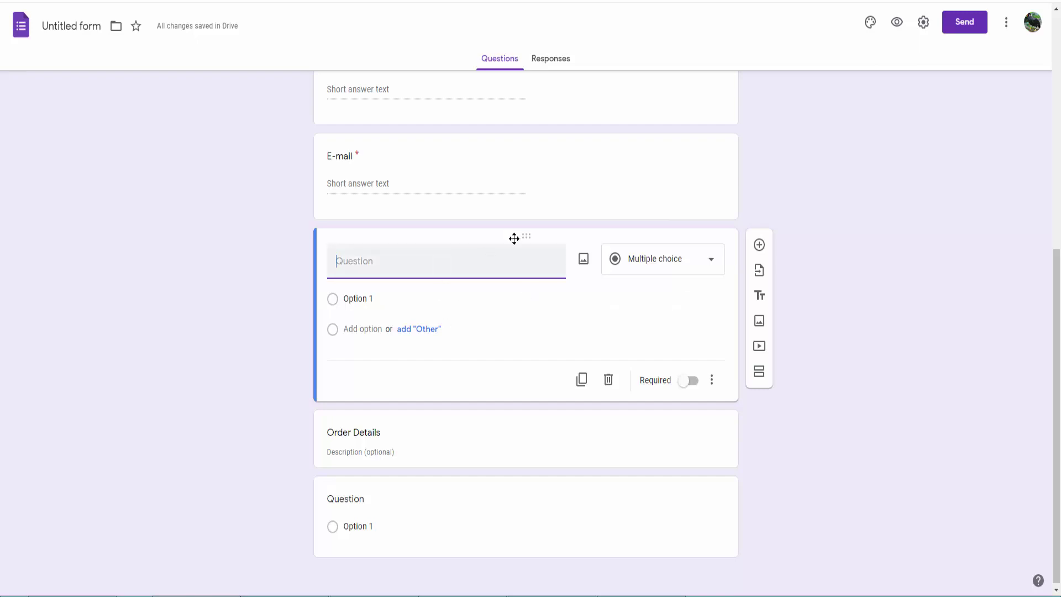
{"action": "left_click_drag", "start_coordinate": [514, 238], "coordinate": [515, 448]}
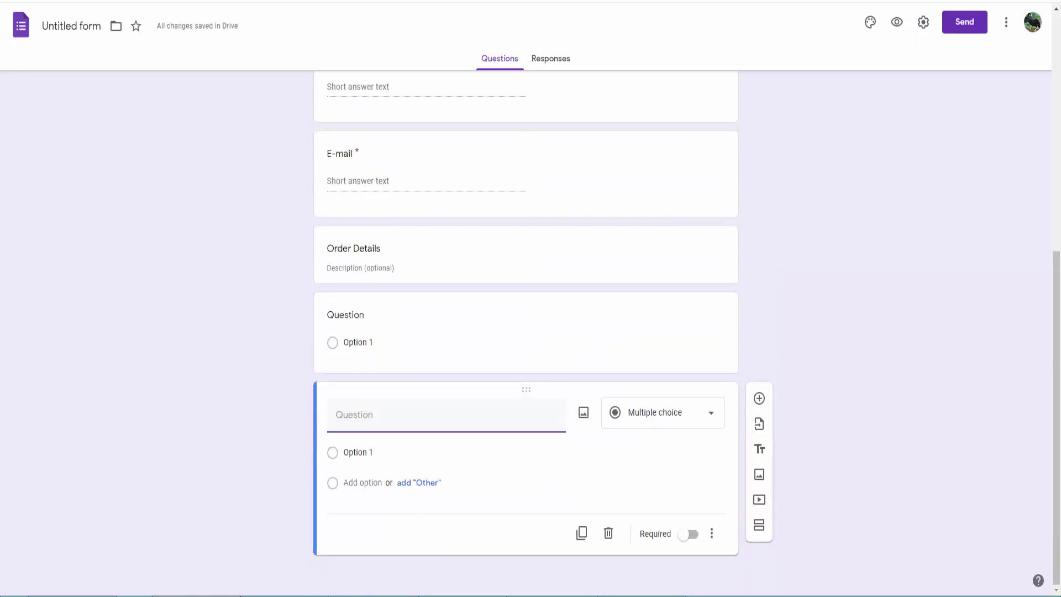
Title the question after Order Details 'Album'.
{"action": "key", "text": "alt+Tab"}
{"action": "double_click", "coordinate": [457, 208]}
{"action": "key", "text": "ctrl+c"}
{"action": "left_click", "coordinate": [350, 314]}
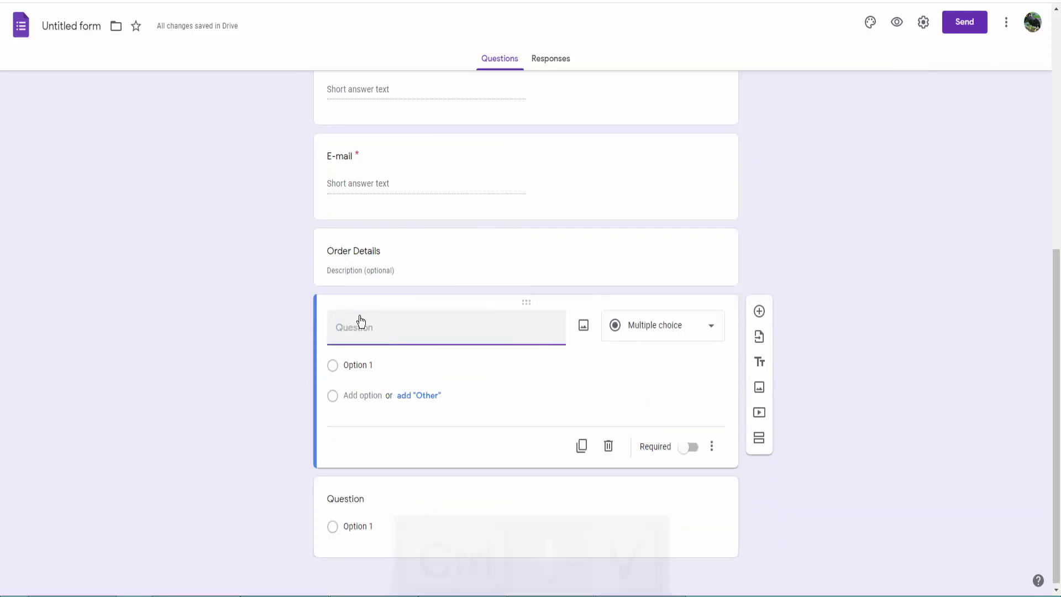
{"action": "key", "text": "ctrl+v"}
Title the next blank question 'Code/Size'.
{"action": "key", "text": "alt+Tab"}
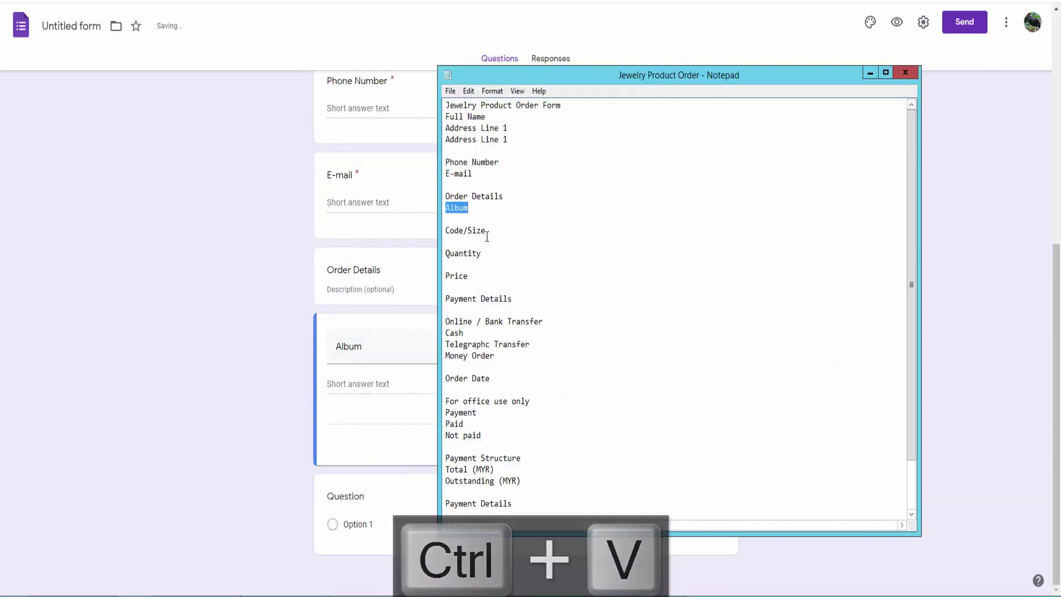
{"action": "double_click", "coordinate": [479, 231]}
{"action": "key", "text": "ctrl+c"}
{"action": "left_click", "coordinate": [354, 495]}
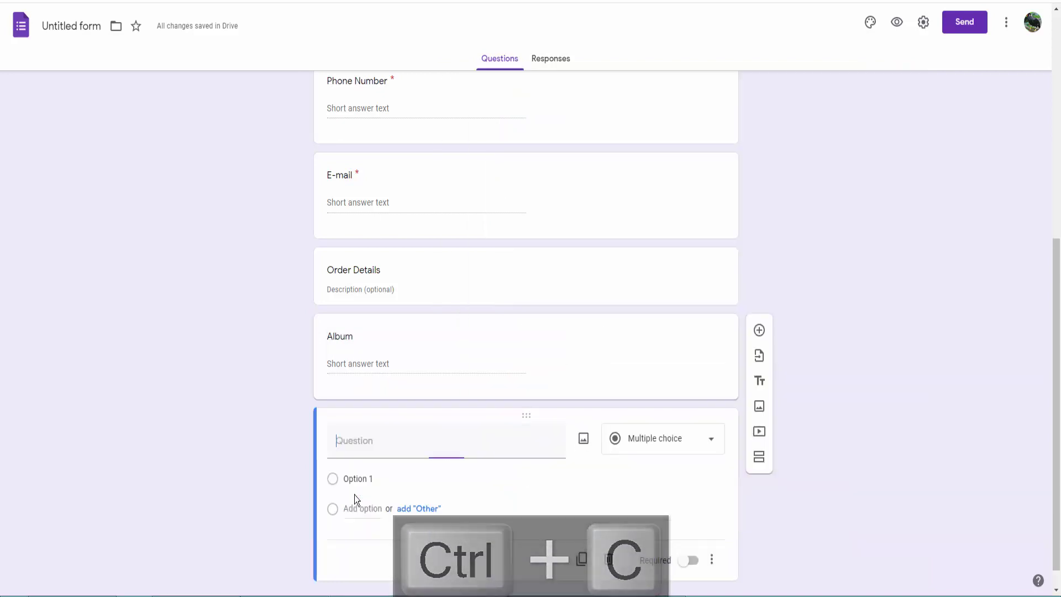
{"action": "key", "text": "ctrl+v"}
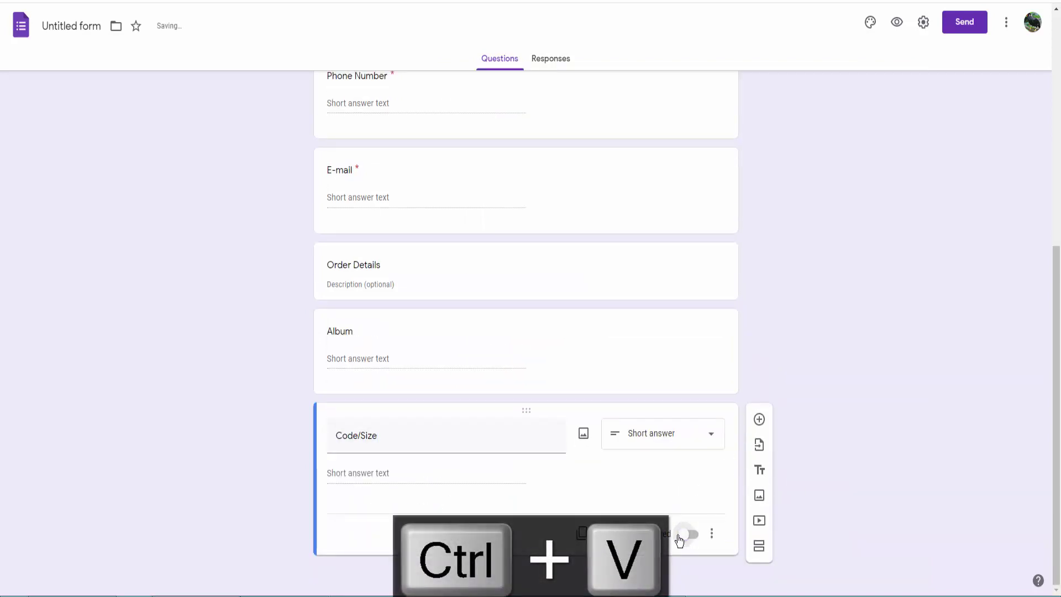
Duplicate Code/Size and retitle the copy 'Quantity'.
{"action": "left_click", "coordinate": [581, 533]}
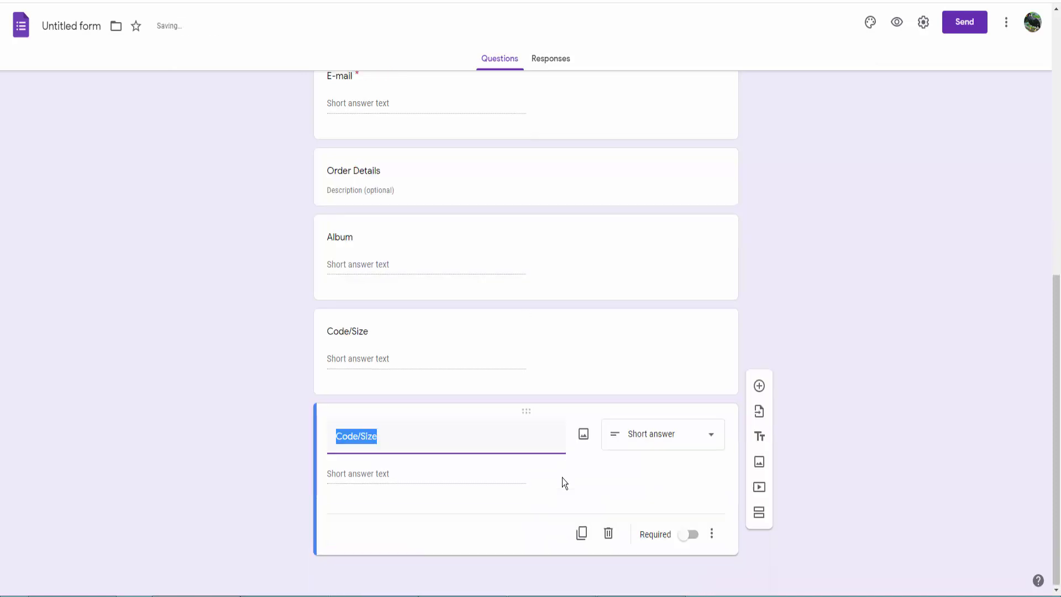
{"action": "key", "text": "alt+Tab"}
{"action": "key", "text": "ctrl+c"}
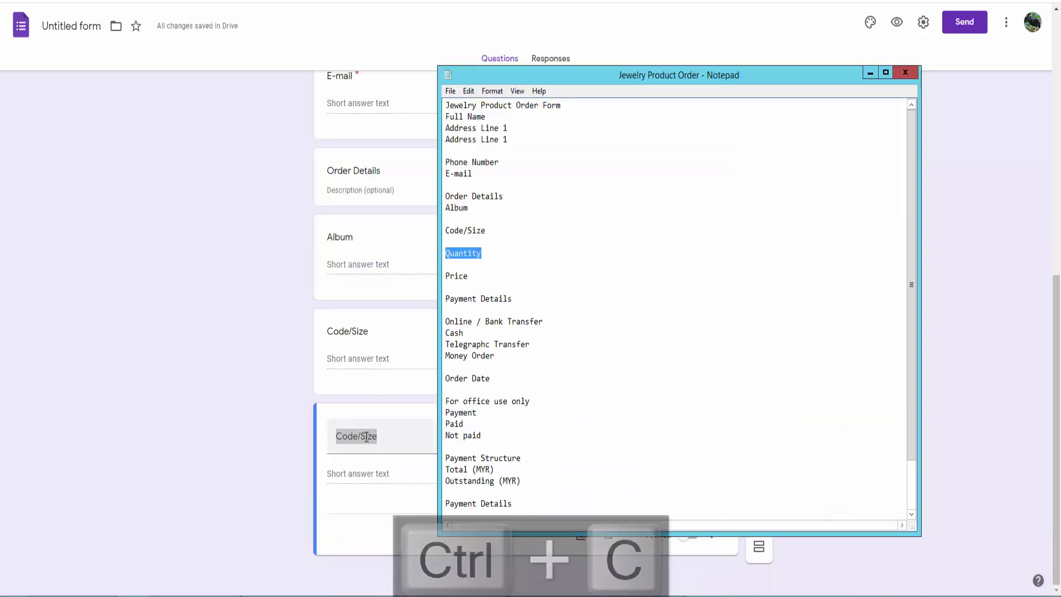
{"action": "key", "text": "alt+Tab"}
{"action": "key", "text": "ctrl+v"}
Duplicate Quantity as 'Price' and add a blank question below it.
{"action": "left_click", "coordinate": [581, 534]}
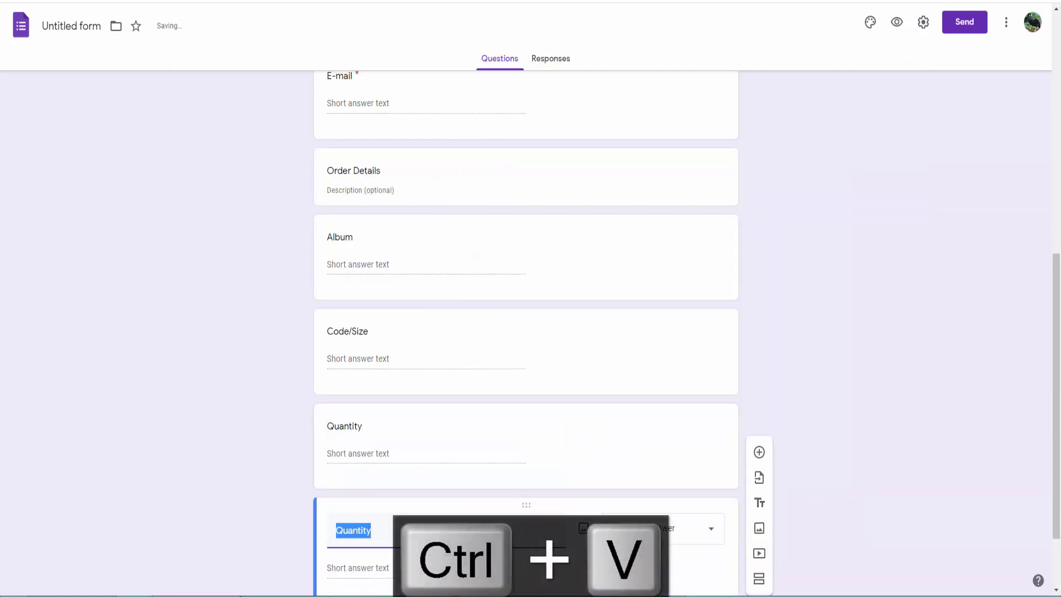
{"action": "key", "text": "alt+Tab"}
{"action": "double_click", "coordinate": [457, 276]}
{"action": "key", "text": "ctrl+c"}
{"action": "key", "text": "alt+Tab"}
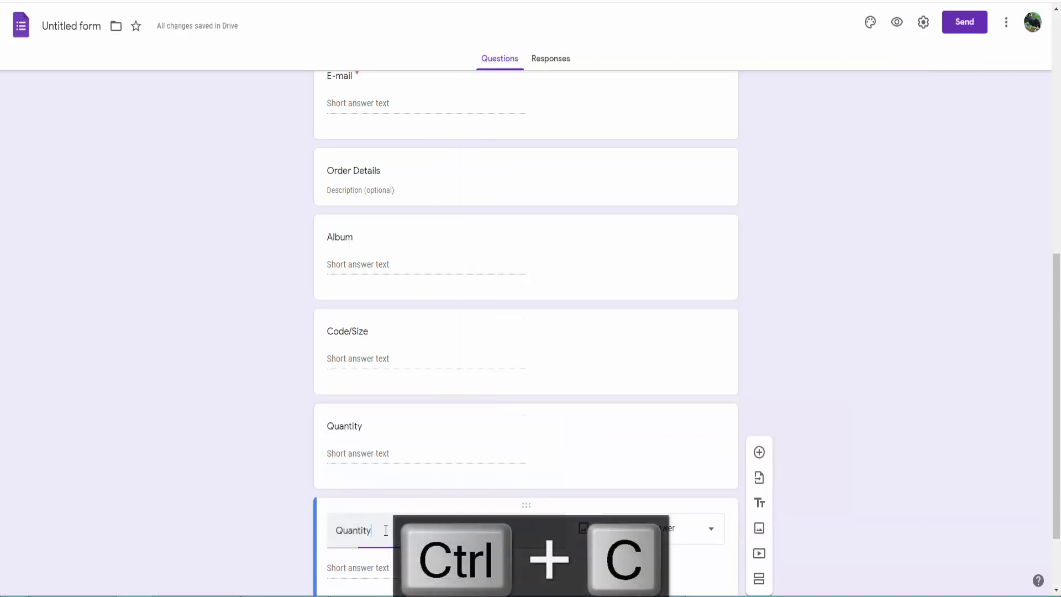
{"action": "scroll", "coordinate": [398, 438], "scroll_direction": "down", "scroll_amount": 2}
{"action": "key", "text": "ctrl+v"}
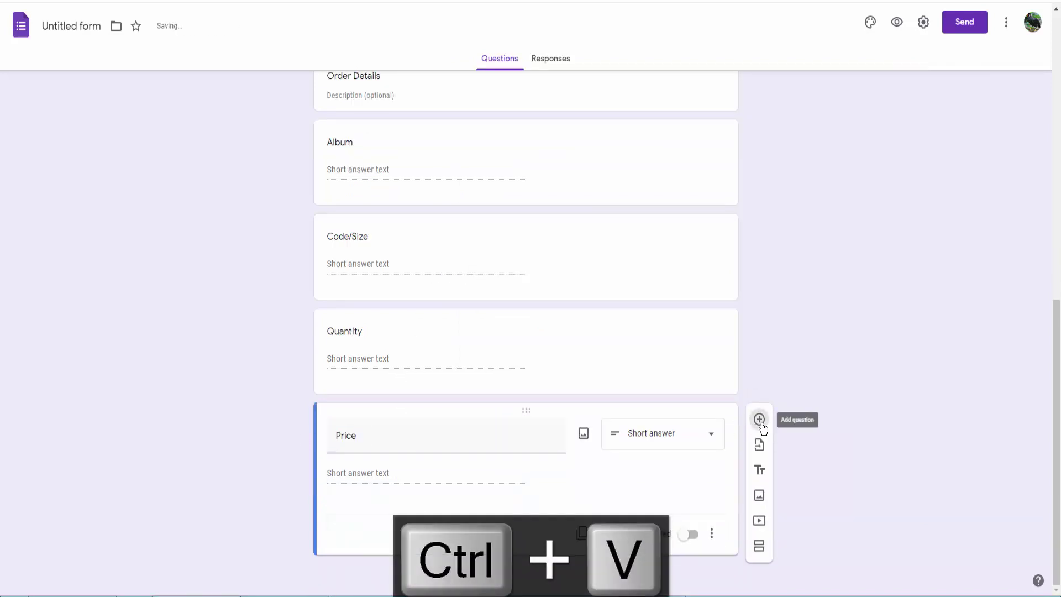
{"action": "left_click", "coordinate": [759, 419]}
{"action": "key", "text": "alt+Tab"}
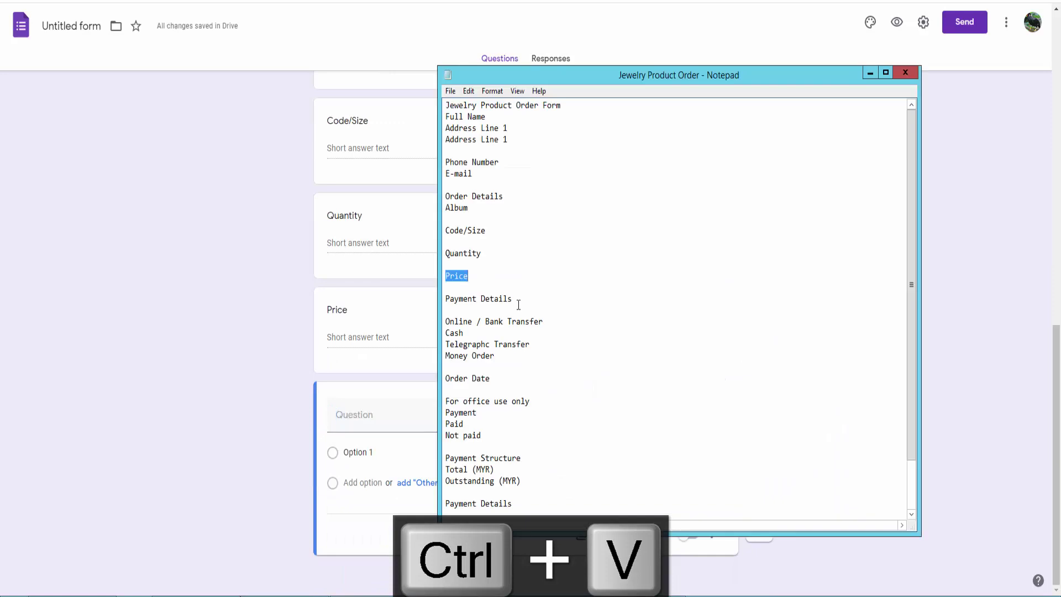
Add 'Payment Details' with choices Online / Bank Transfer, Cash, Telegraphc Transfer, Money Order.
{"action": "left_click_drag", "start_coordinate": [517, 302], "coordinate": [445, 299]}
{"action": "key", "text": "ctrl+c"}
{"action": "left_click", "coordinate": [382, 417]}
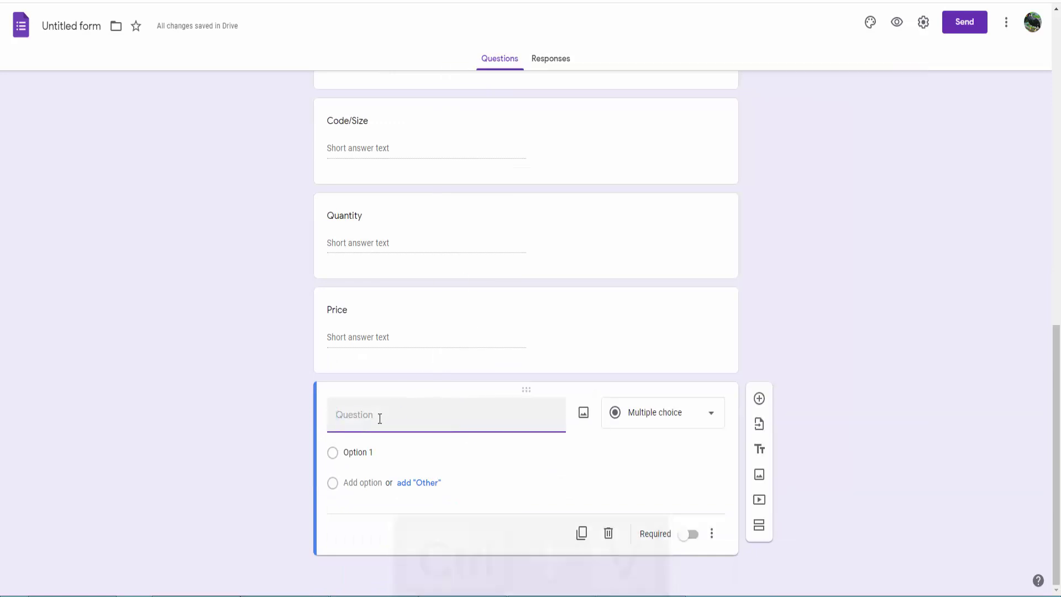
{"action": "key", "text": "ctrl+v"}
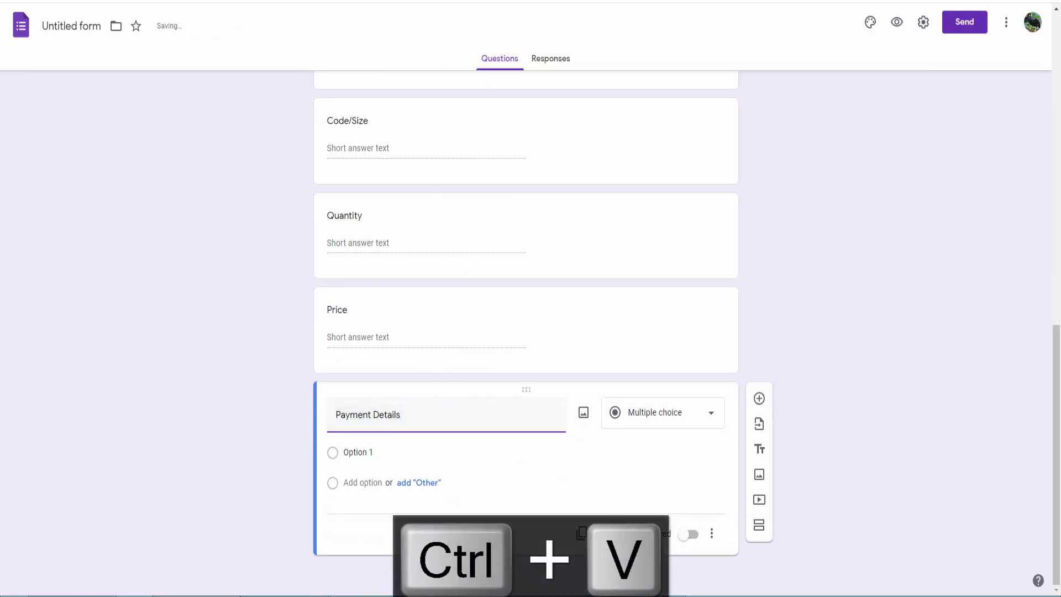
{"action": "key", "text": "alt+Tab"}
{"action": "left_click_drag", "start_coordinate": [445, 320], "coordinate": [495, 356]}
{"action": "key", "text": "ctrl+c"}
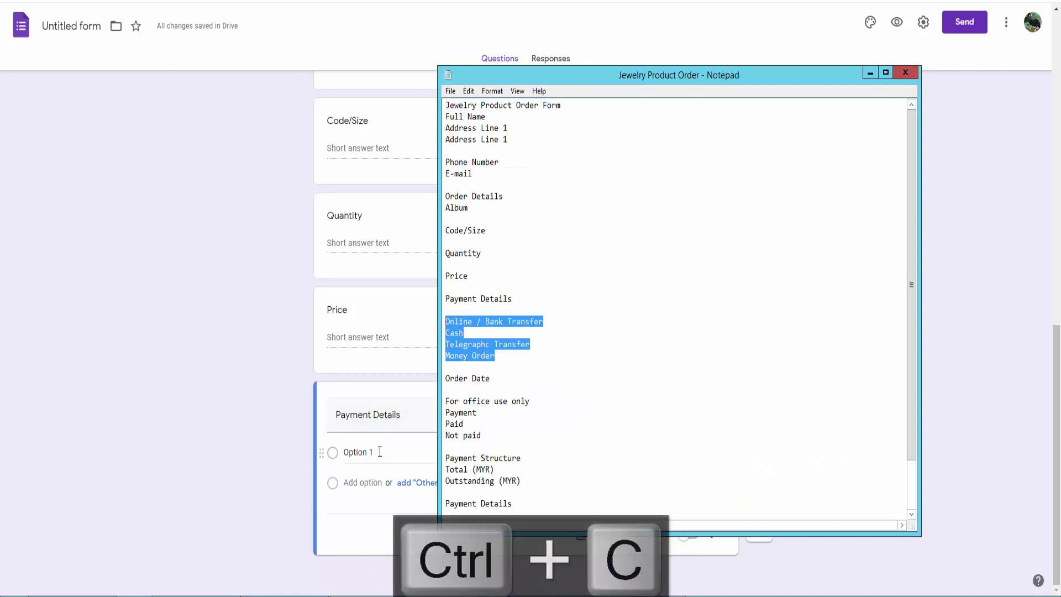
{"action": "left_click", "coordinate": [380, 452]}
{"action": "key", "text": "ctrl+v"}
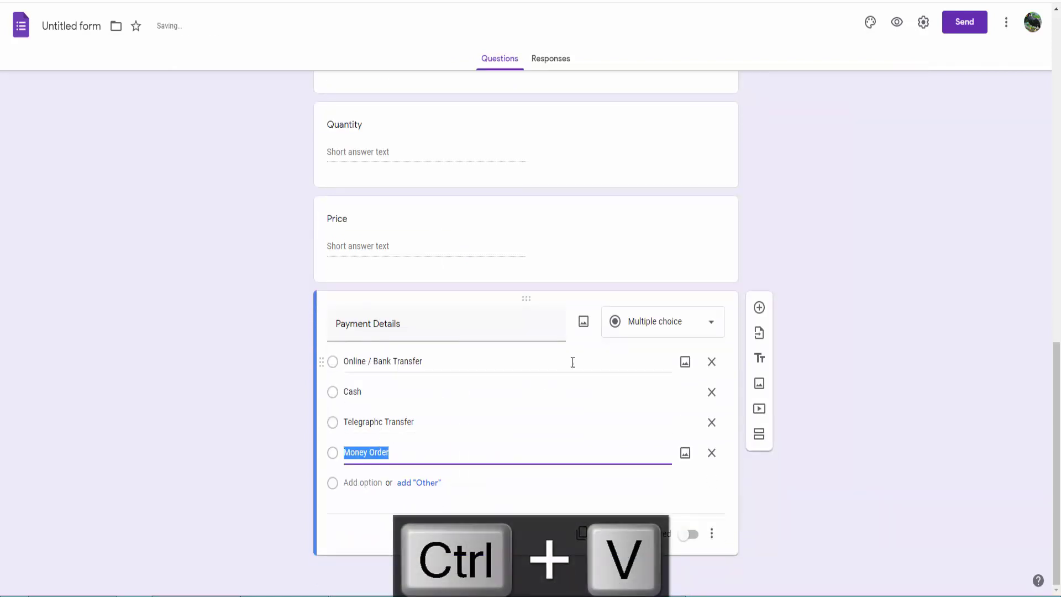
Make Payment Details a dropdown and check its choices in the preview.
{"action": "left_click", "coordinate": [665, 330]}
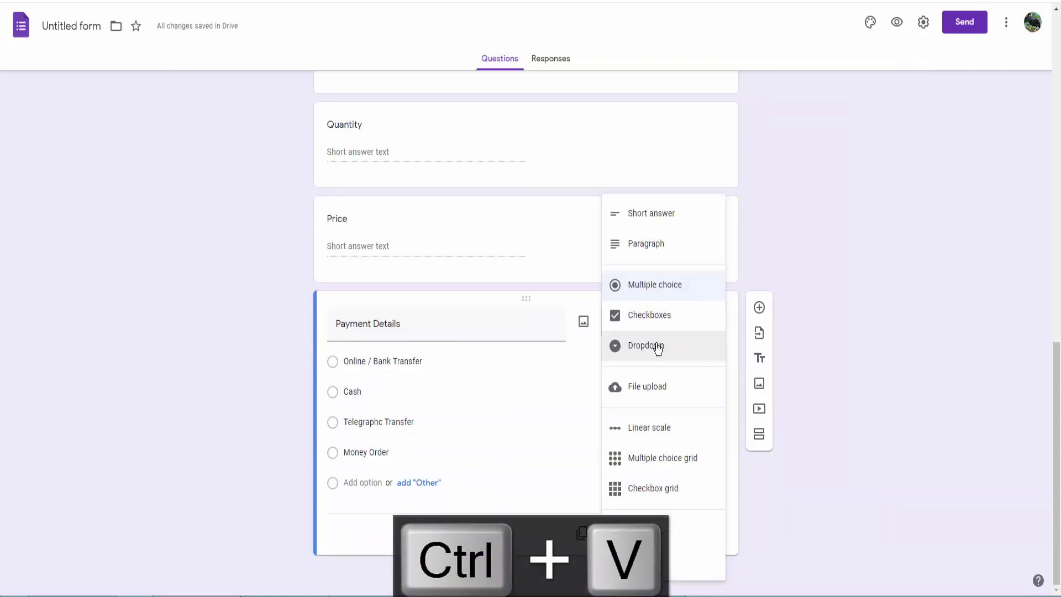
{"action": "left_click", "coordinate": [658, 348]}
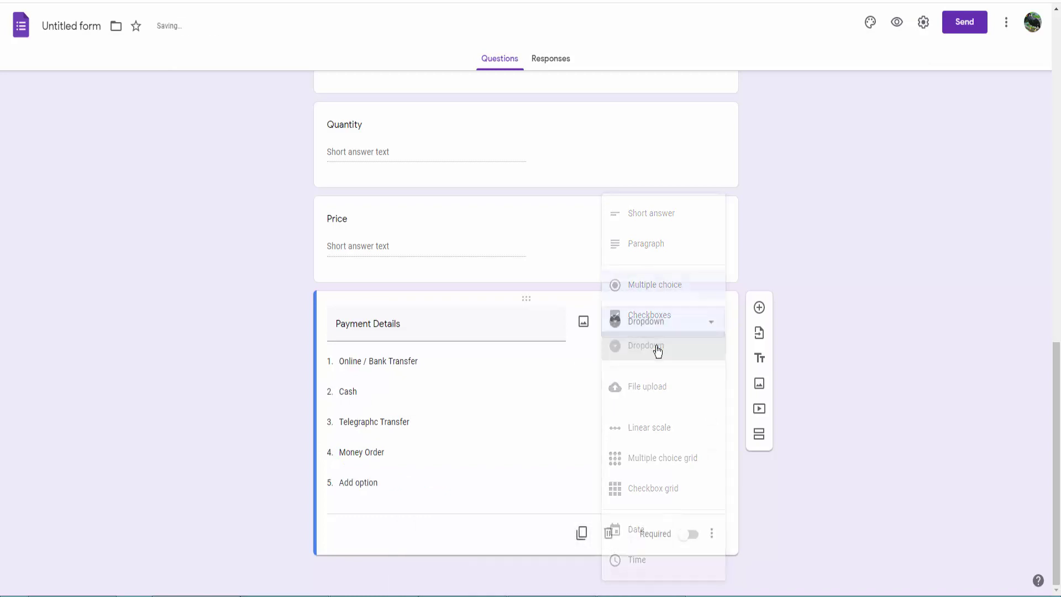
{"action": "left_click", "coordinate": [901, 25]}
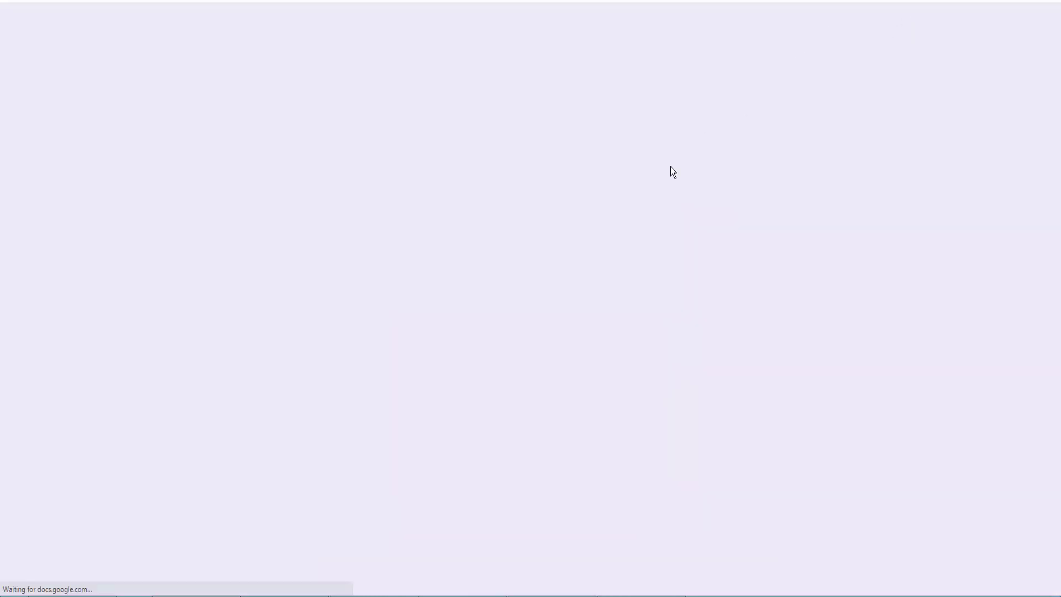
{"action": "scroll", "coordinate": [523, 349], "scroll_direction": "down", "scroll_amount": 10}
{"action": "left_click", "coordinate": [412, 442]}
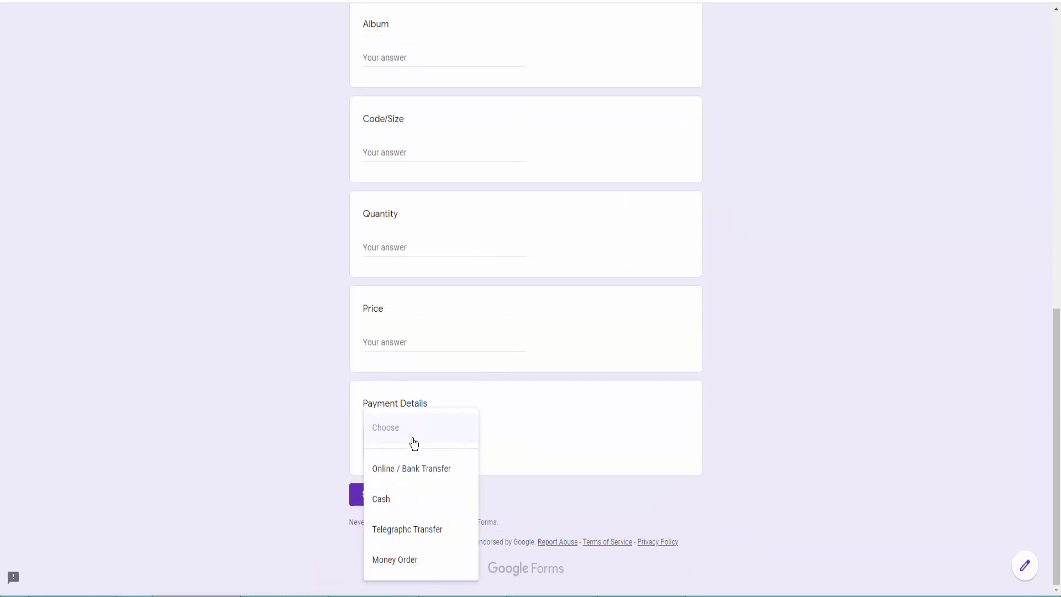
{"action": "left_click", "coordinate": [414, 443]}
{"action": "key", "text": "ctrl+w"}
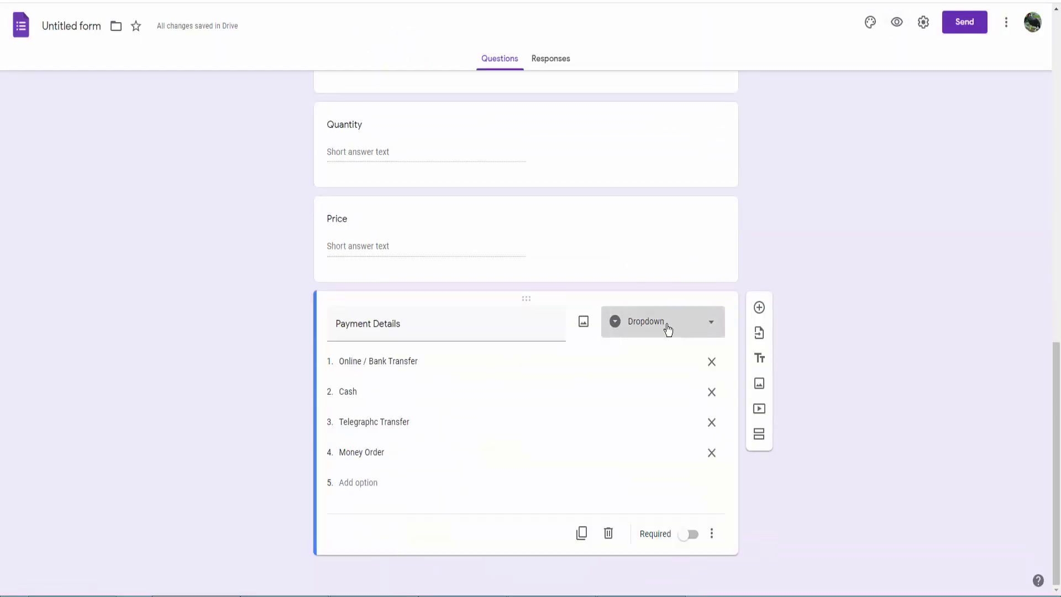
Switch Payment Details to Checkboxes and preview the form again.
{"action": "left_click", "coordinate": [667, 329]}
{"action": "left_click", "coordinate": [644, 293]}
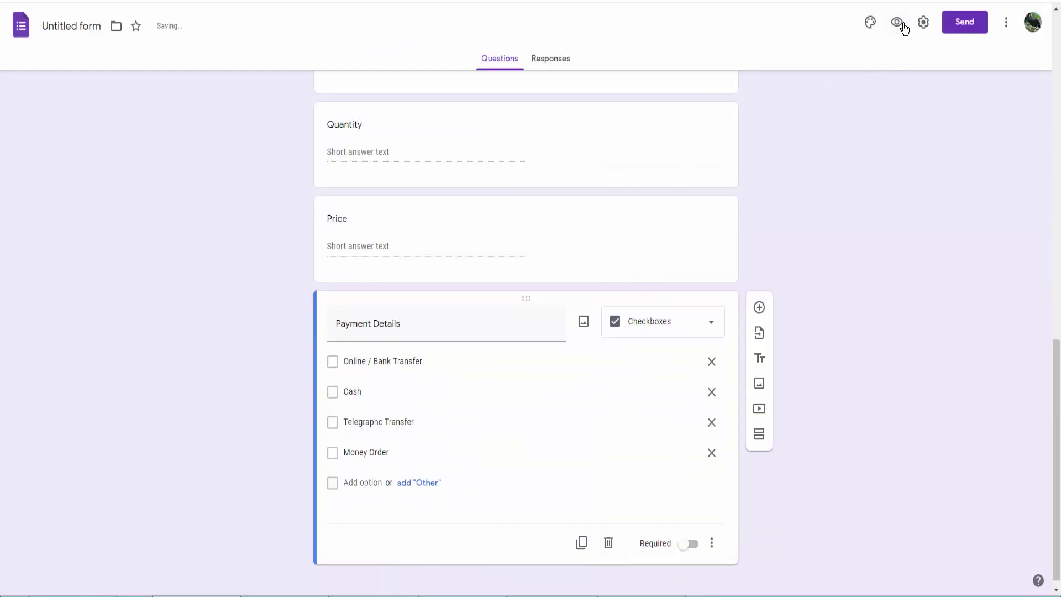
{"action": "left_click", "coordinate": [902, 26]}
{"action": "scroll", "coordinate": [517, 320], "scroll_direction": "down", "scroll_amount": 10}
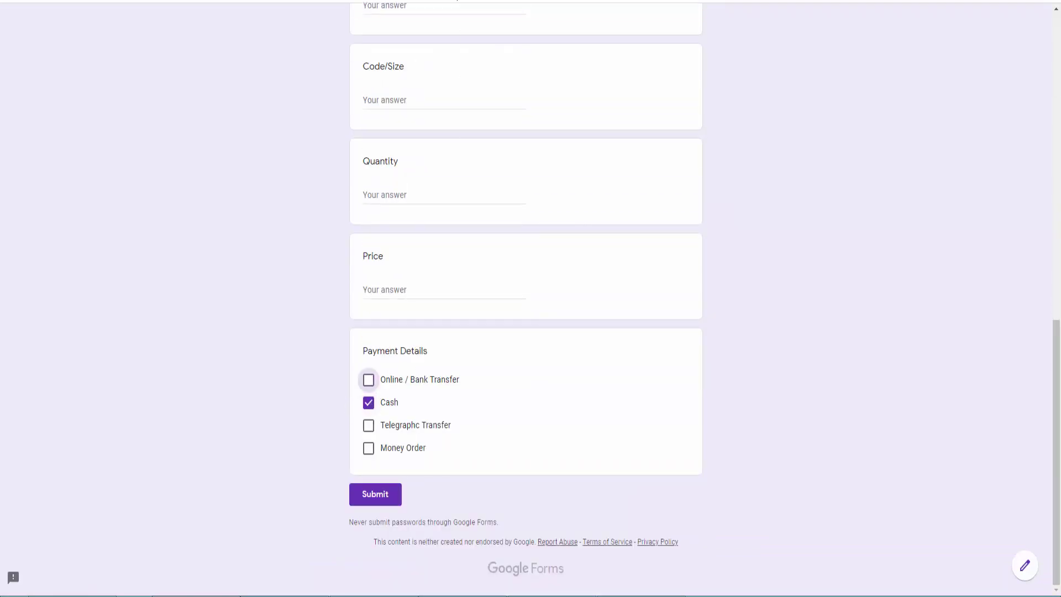
{"action": "key", "text": "ctrl+w"}
{"action": "left_click", "coordinate": [591, 43]}
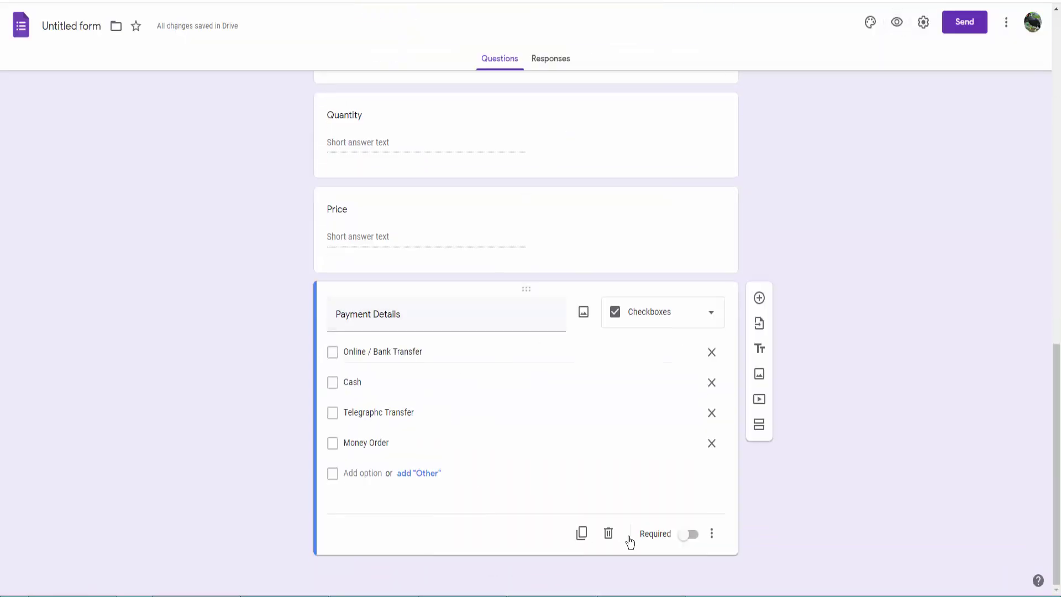
Add an 'Order Date' question set to the Date type.
{"action": "left_click", "coordinate": [759, 298]}
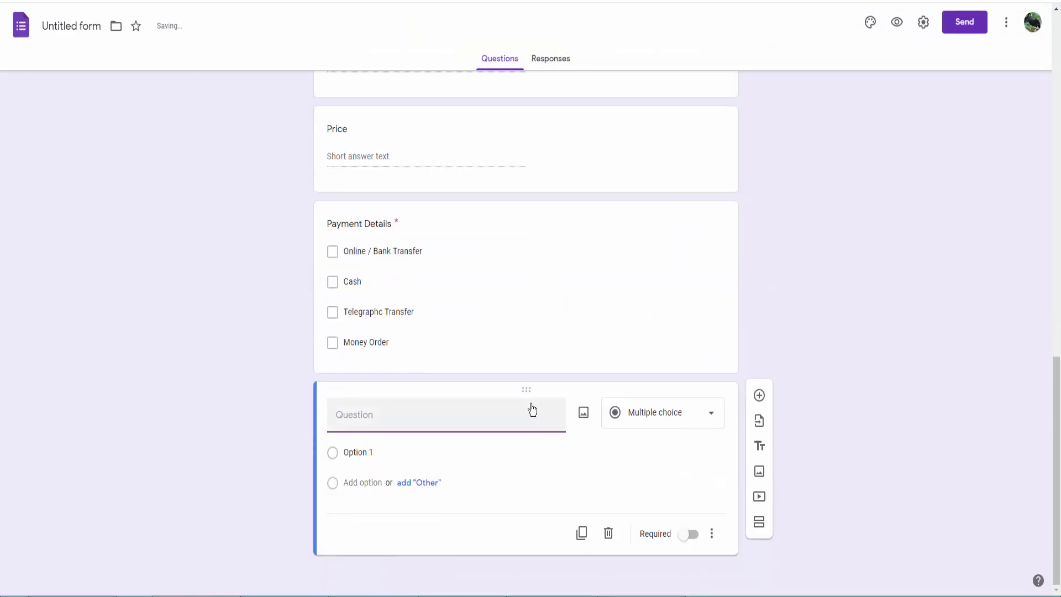
{"action": "key", "text": "alt+Tab"}
{"action": "scroll", "coordinate": [499, 387], "scroll_direction": "down", "scroll_amount": 2}
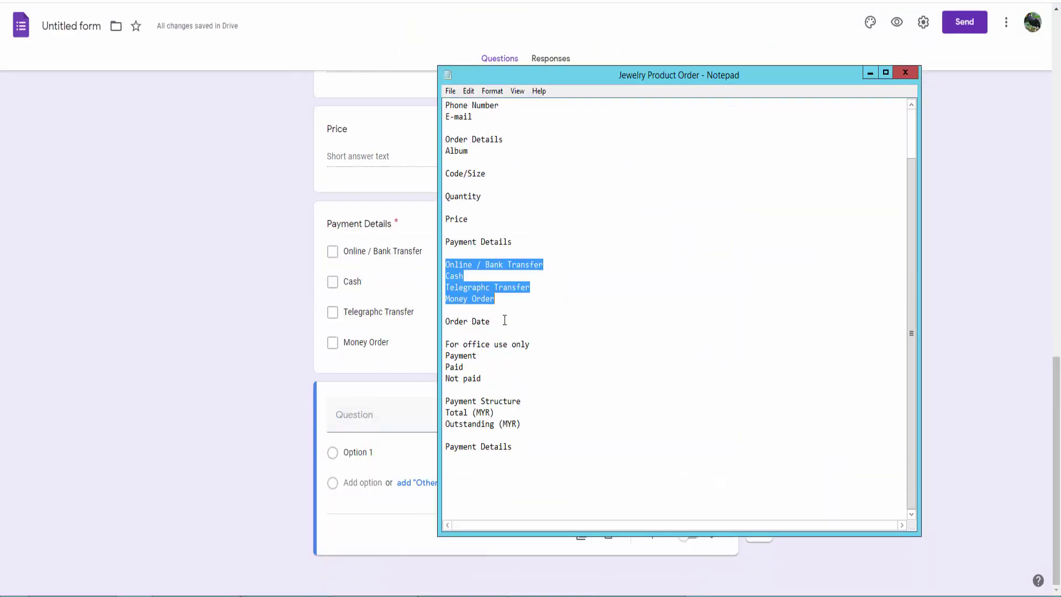
{"action": "key", "text": "ctrl+c"}
{"action": "left_click", "coordinate": [367, 421]}
{"action": "key", "text": "ctrl+v"}
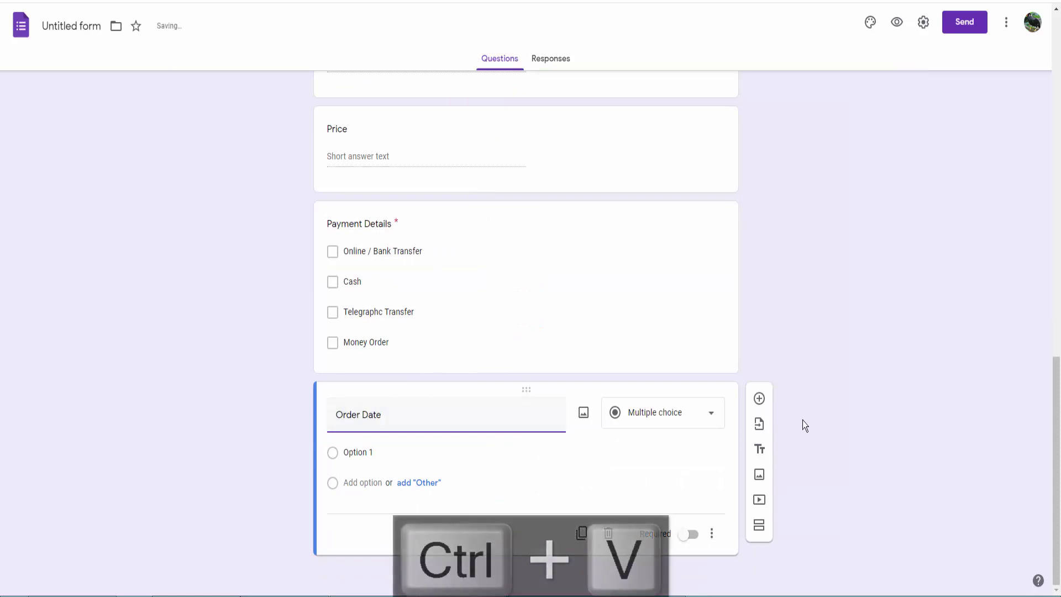
{"action": "left_click", "coordinate": [658, 449]}
{"action": "left_click", "coordinate": [684, 441]}
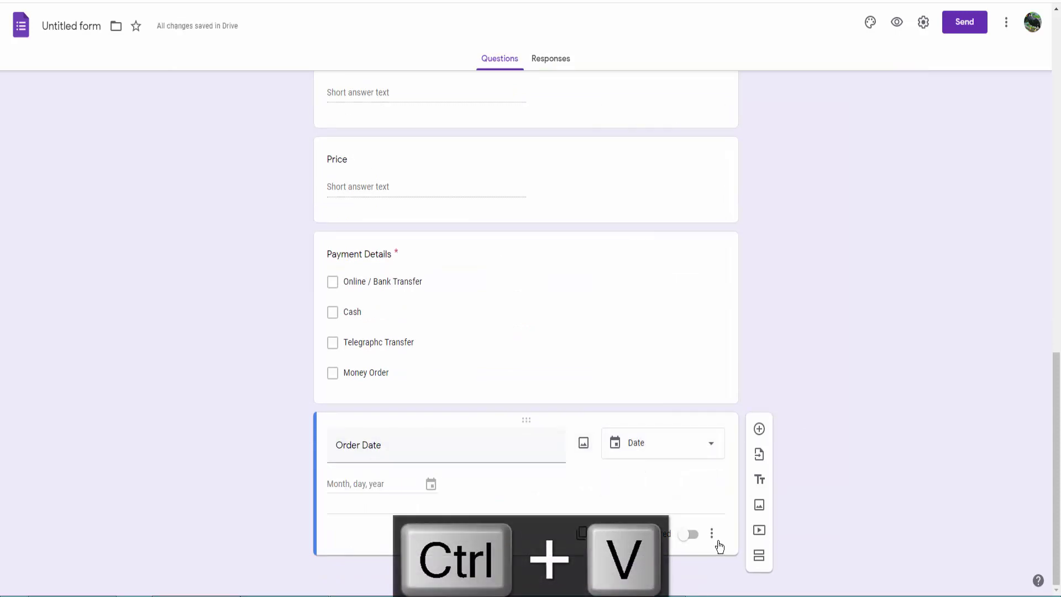
Add a 'For office use only' title block above the new question.
{"action": "left_click", "coordinate": [758, 430]}
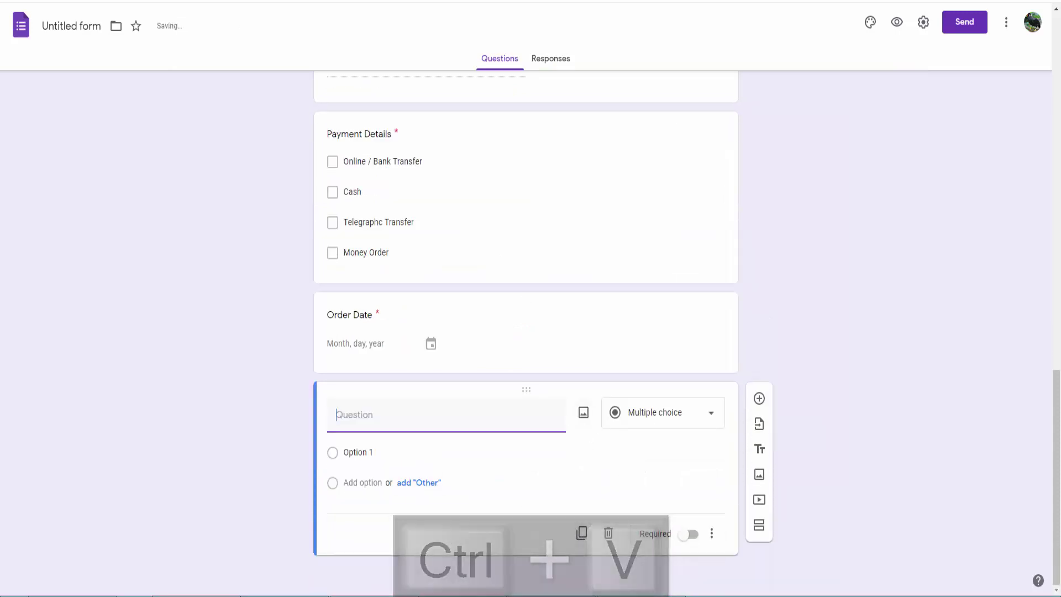
{"action": "key", "text": "alt+Tab"}
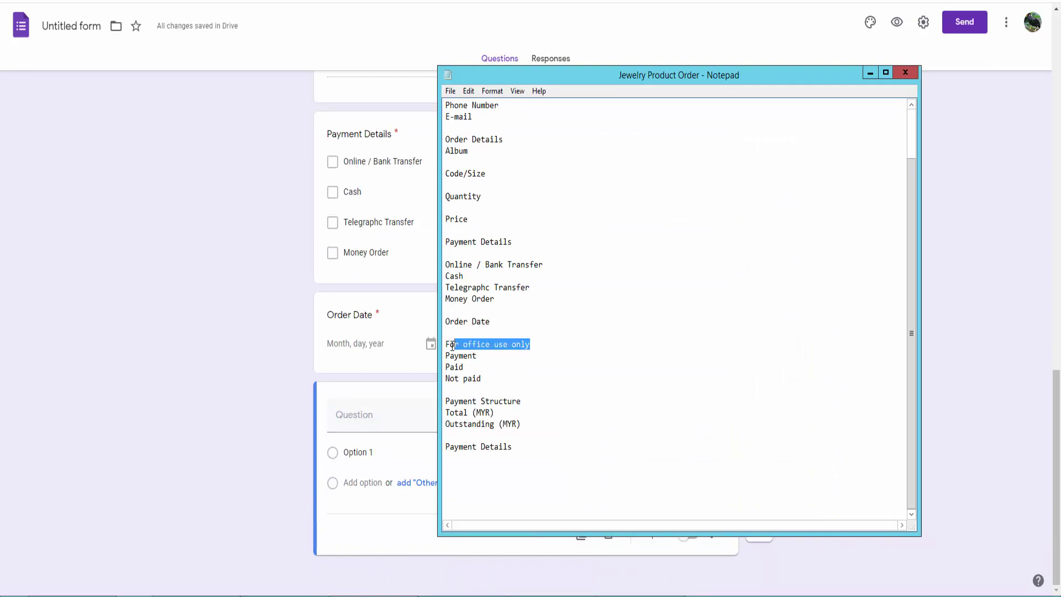
{"action": "key", "text": "ctrl+c"}
{"action": "left_click", "coordinate": [296, 429]}
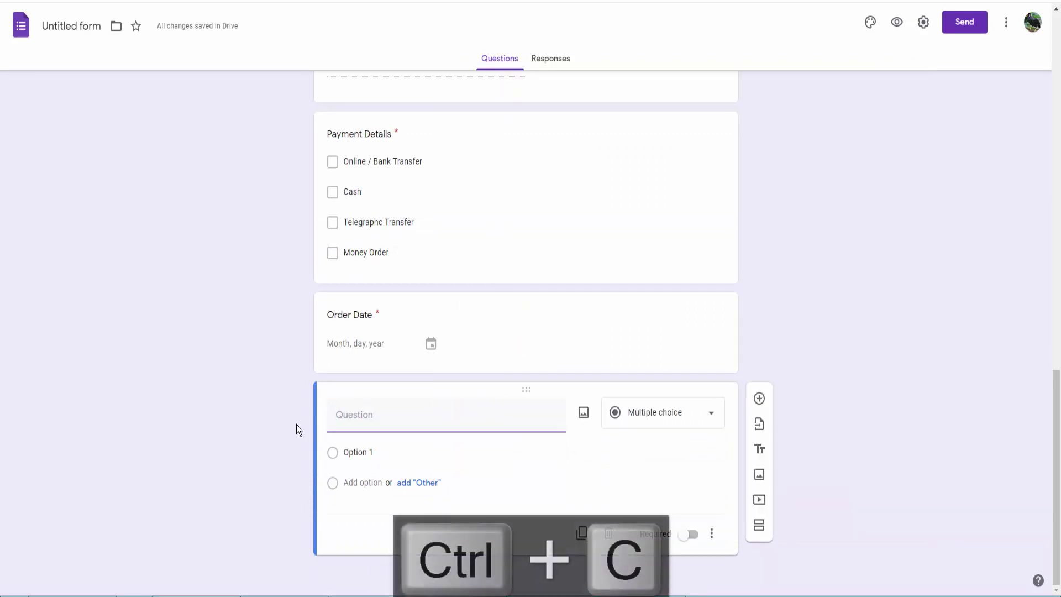
{"action": "left_click", "coordinate": [760, 445]}
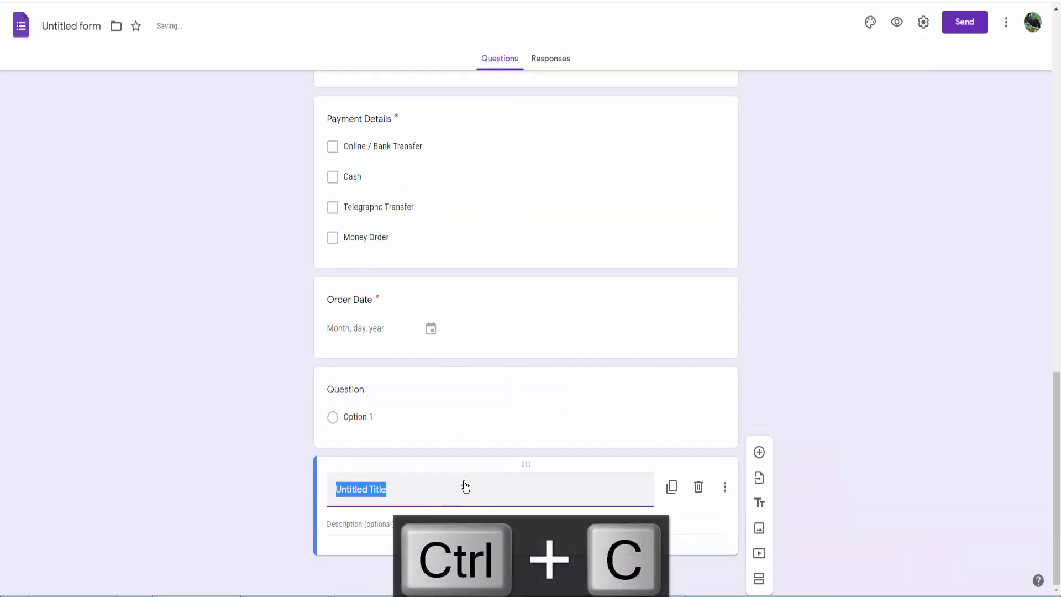
{"action": "left_click_drag", "start_coordinate": [523, 462], "coordinate": [488, 426]}
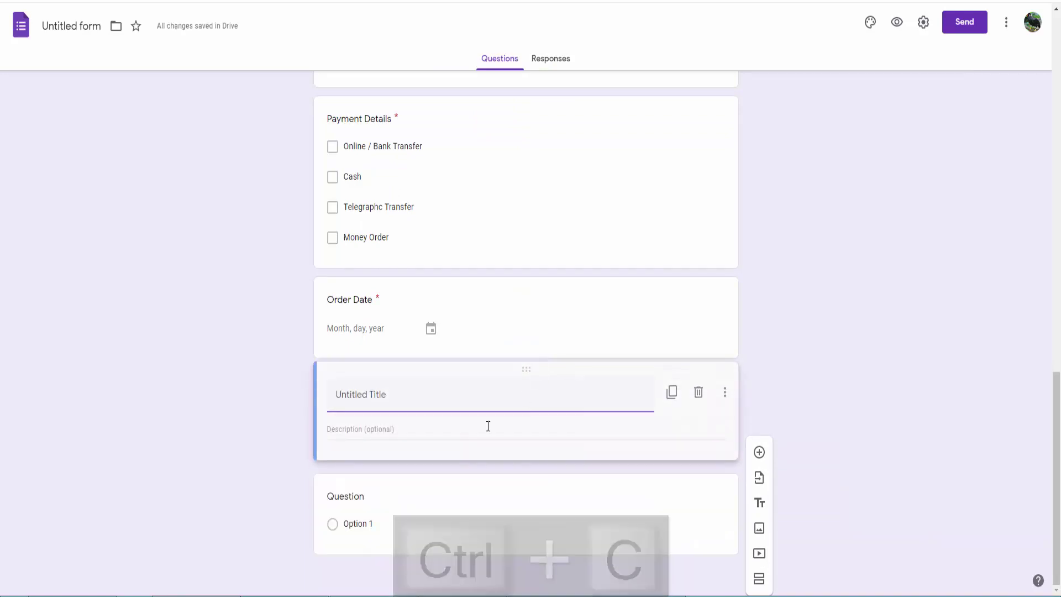
{"action": "key", "text": "ctrl+v"}
Give the Payment question the choices 'Paid' and 'Not paid'.
{"action": "key", "text": "alt+Tab"}
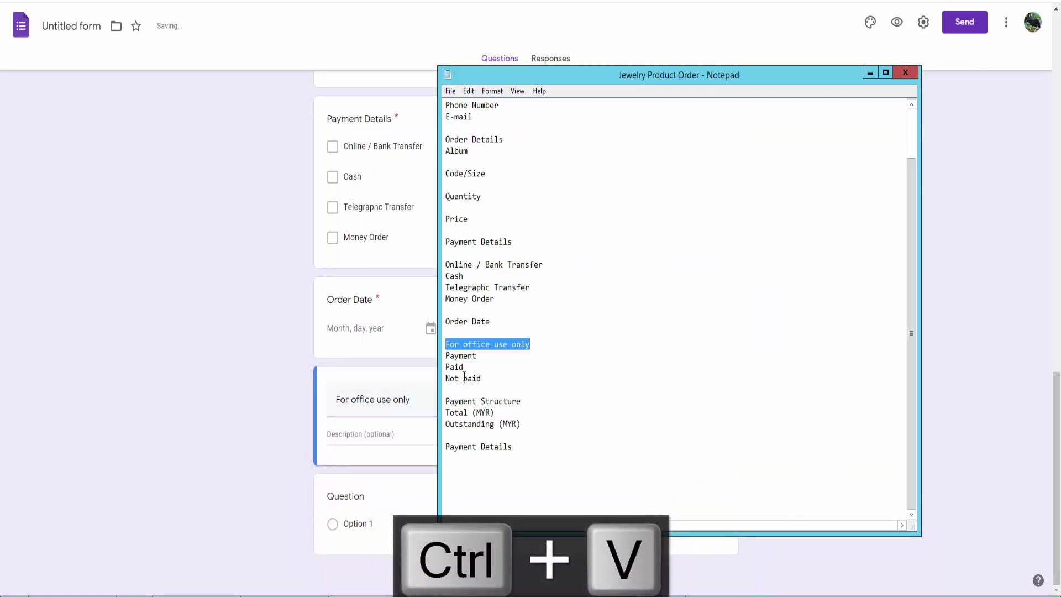
{"action": "left_click", "coordinate": [350, 507]}
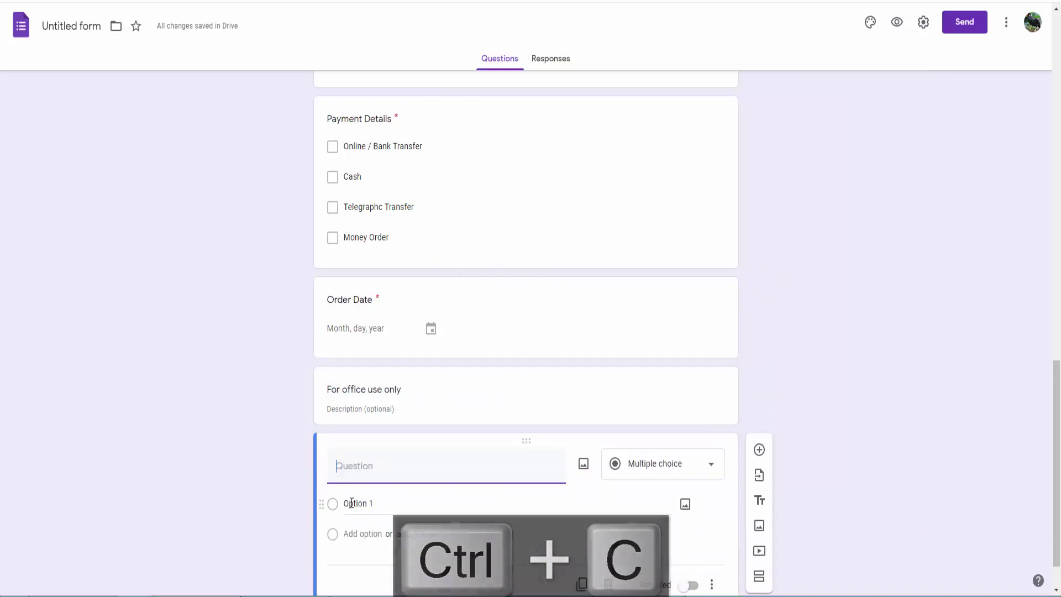
{"action": "key", "text": "alt+Tab"}
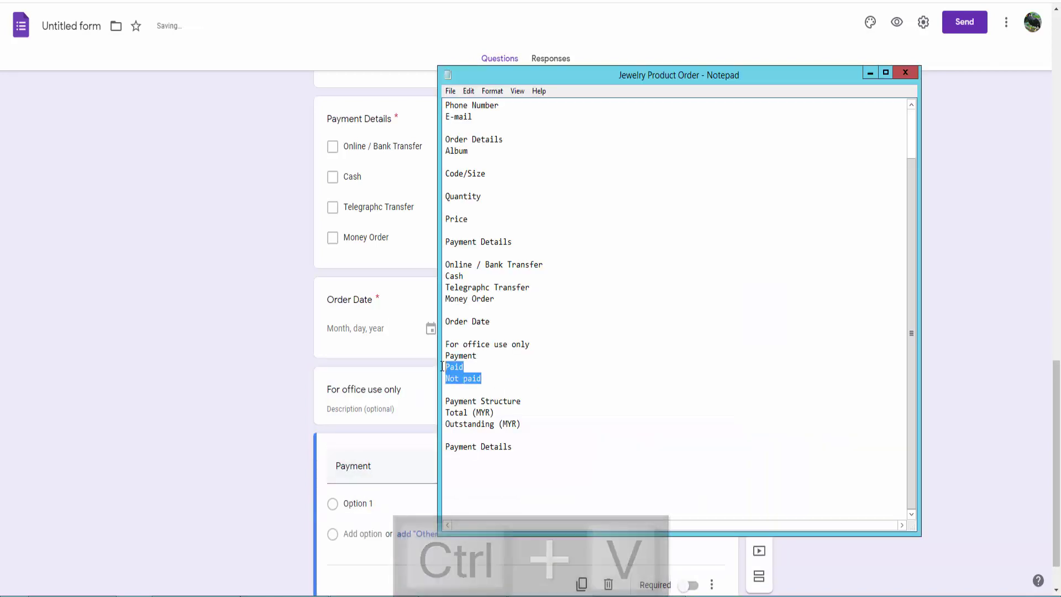
{"action": "key", "text": "ctrl+c"}
{"action": "left_click", "coordinate": [357, 503]}
{"action": "key", "text": "ctrl+v"}
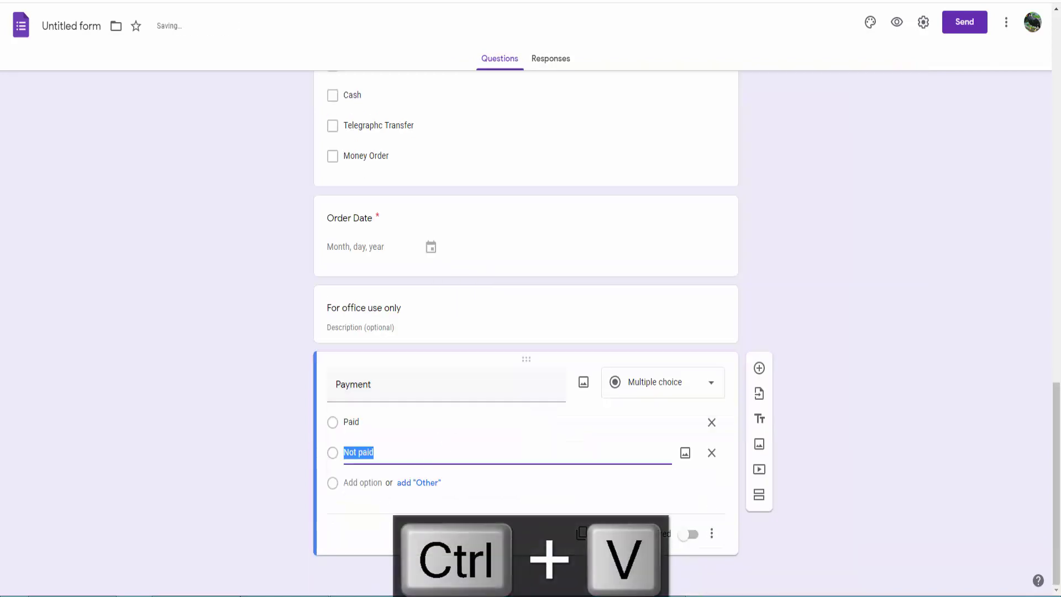
{"action": "left_click", "coordinate": [759, 368]}
{"action": "key", "text": "alt+Tab"}
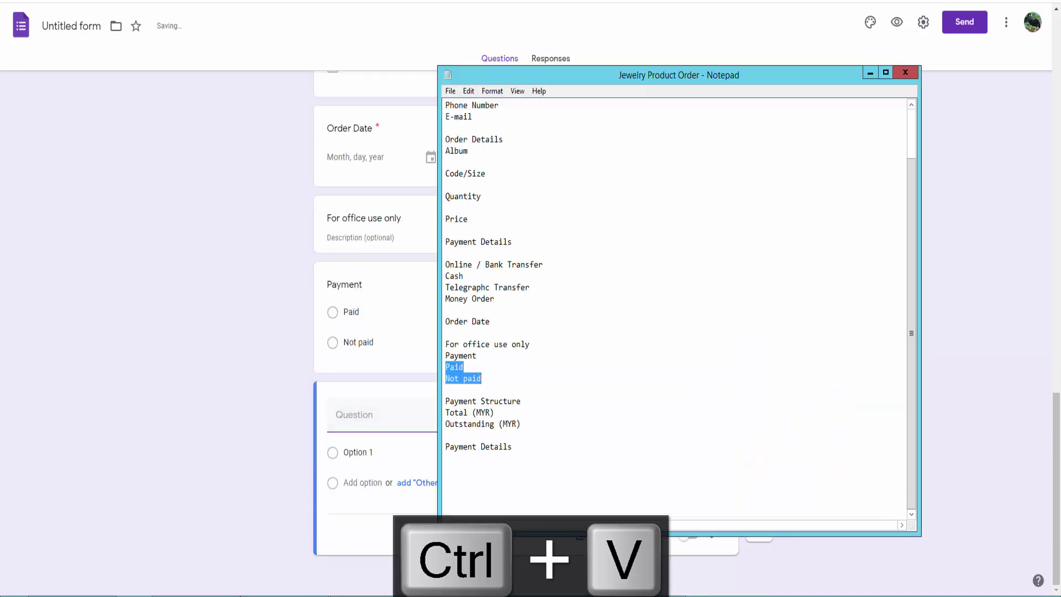
Copy 'Payment Structure' from the notes and paste it as the new short-answer question title.
{"action": "left_click_drag", "start_coordinate": [539, 400], "coordinate": [454, 402]}
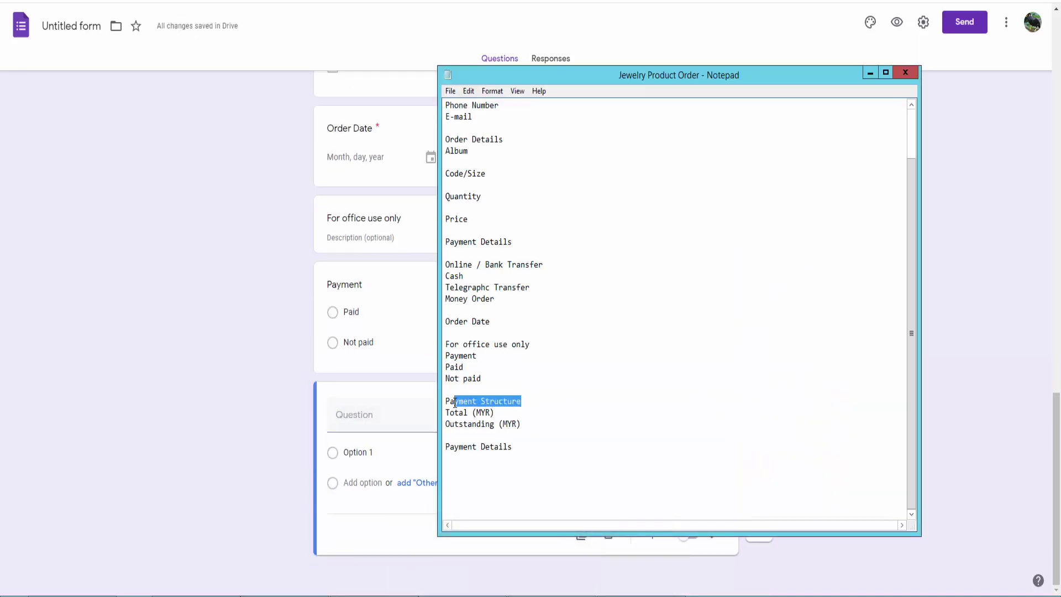
{"action": "key", "text": "ctrl+c"}
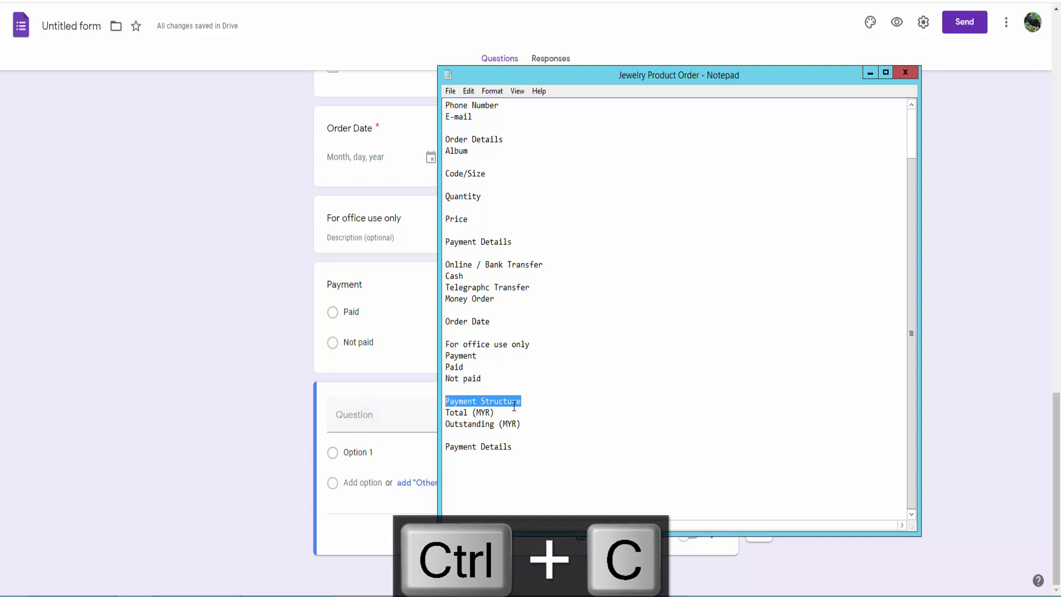
{"action": "key", "text": "alt+Tab"}
{"action": "key", "text": "alt+Tab"}
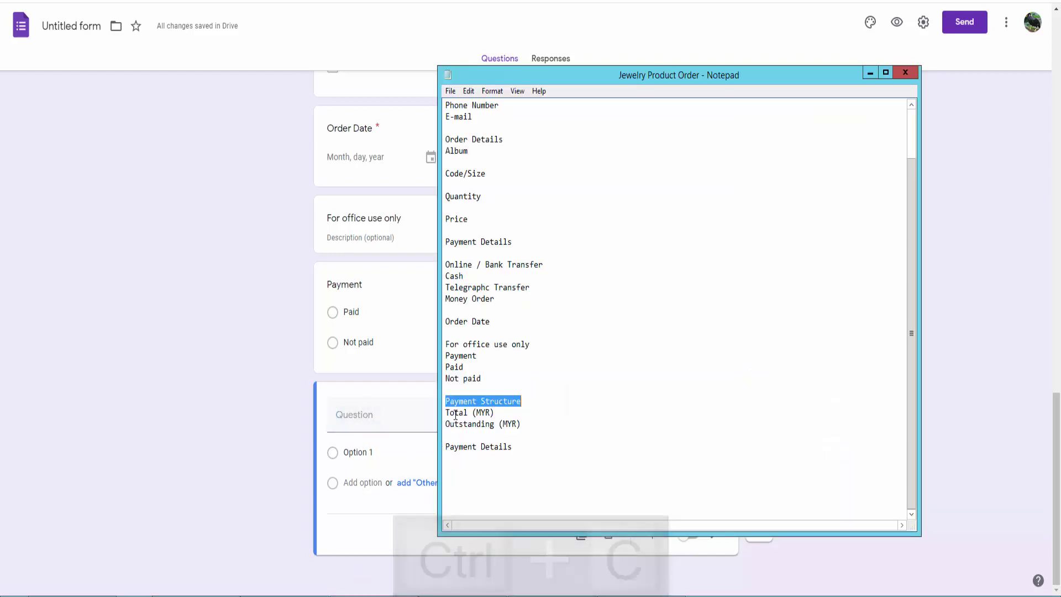
{"action": "key", "text": "alt+Tab"}
{"action": "key", "text": "ctrl+v"}
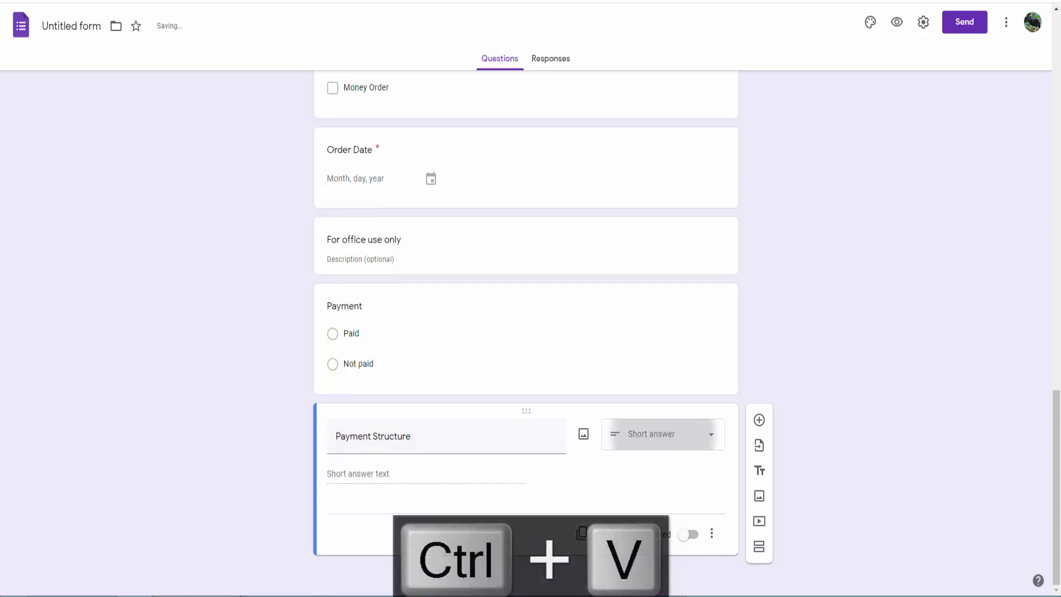
Duplicate the Payment Structure question twice and retitle the middle copy 'Total (MYR)'.
{"action": "left_click", "coordinate": [580, 534]}
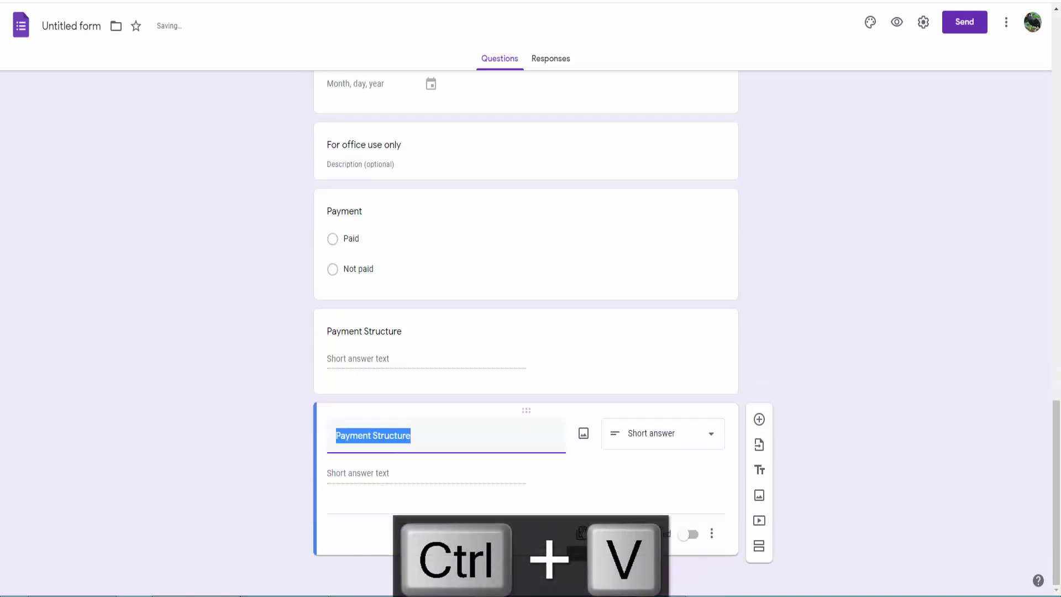
{"action": "left_click", "coordinate": [581, 534]}
{"action": "key", "text": "alt+Tab"}
{"action": "key", "text": "Down"}
{"action": "key", "text": "shift+Home"}
{"action": "key", "text": "ctrl+c"}
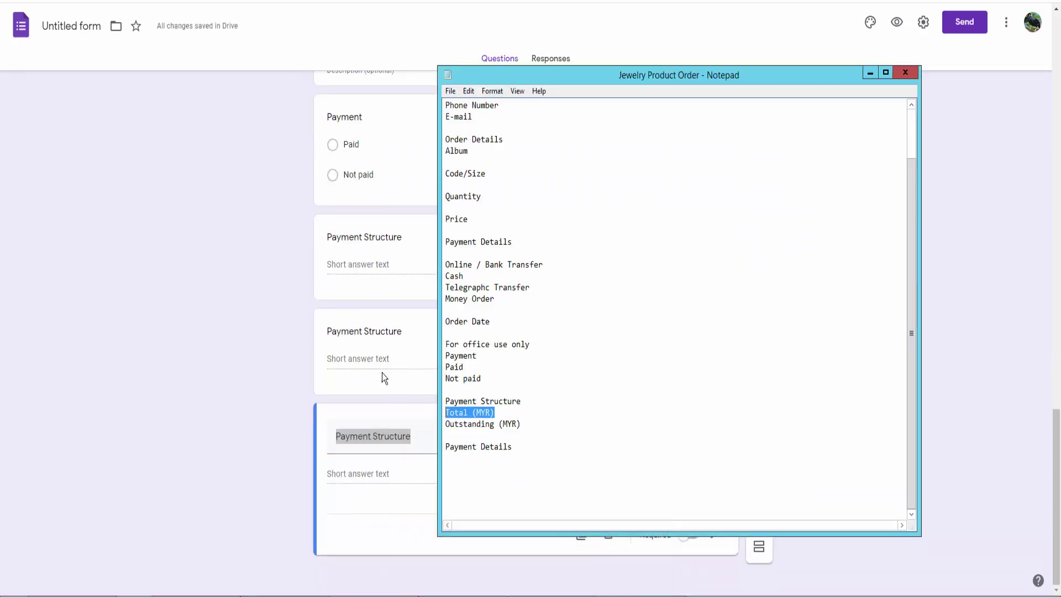
{"action": "left_click", "coordinate": [372, 332]}
{"action": "key", "text": "ctrl+v"}
Retitle the last copy 'Outstanding (MYR)' using the line copied from the notes.
{"action": "key", "text": "alt+Tab"}
{"action": "key", "text": "Down"}
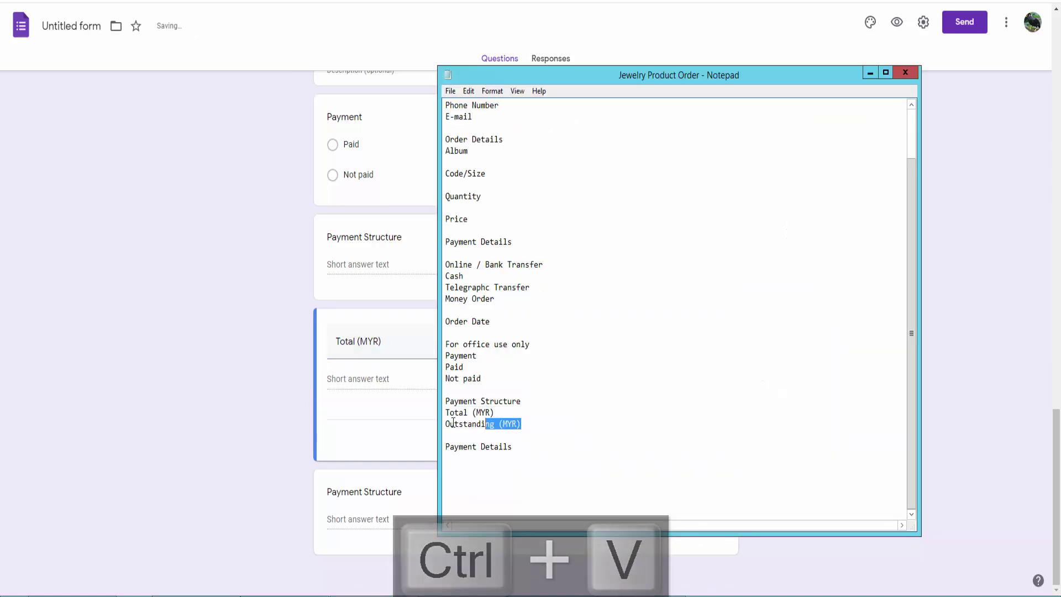
{"action": "key", "text": "shift+Home"}
{"action": "key", "text": "ctrl+c"}
{"action": "left_click", "coordinate": [367, 487]}
{"action": "key", "text": "ctrl+v"}
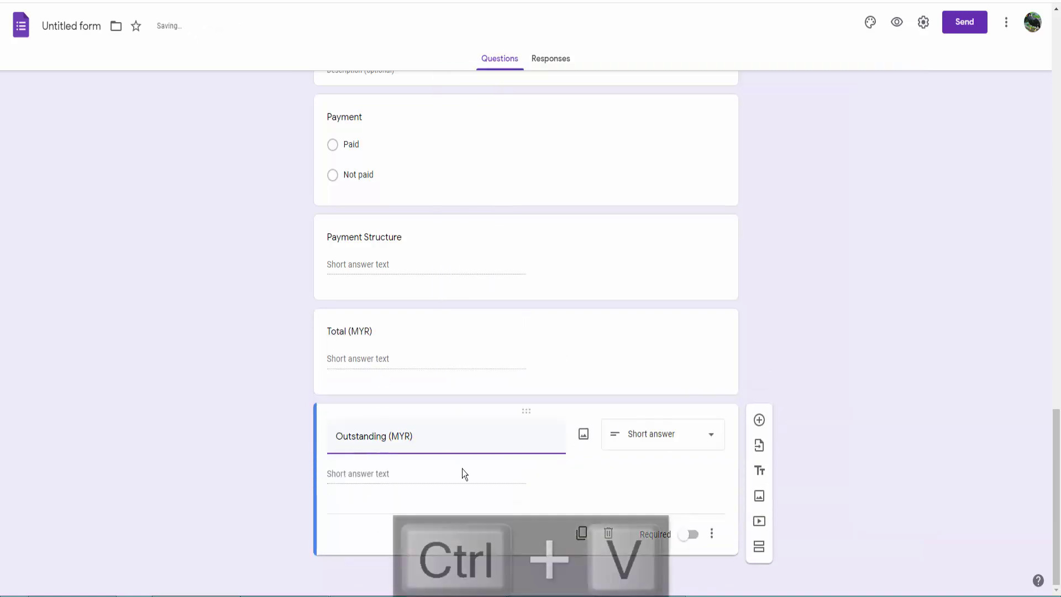
Duplicate the Outstanding (MYR) question and retitle the copy 'Payment Details'.
{"action": "left_click", "coordinate": [581, 534]}
{"action": "key", "text": "alt+Tab"}
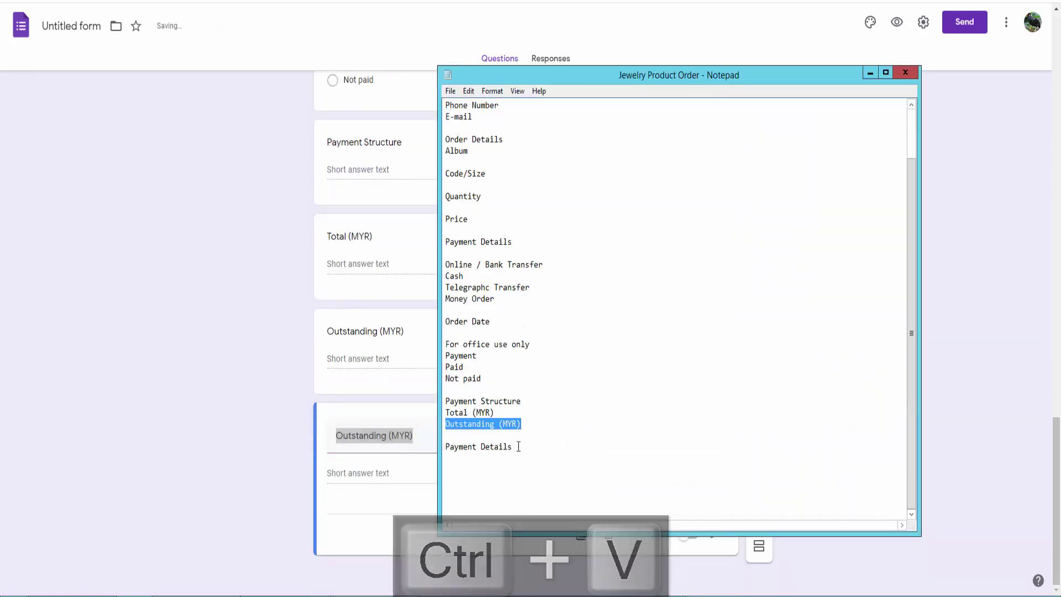
{"action": "key", "text": "Down"}
{"action": "key", "text": "shift+Home"}
{"action": "key", "text": "ctrl+c"}
{"action": "key", "text": "alt+Tab"}
{"action": "left_click_drag", "start_coordinate": [438, 433], "coordinate": [301, 437]}
{"action": "key", "text": "ctrl+v"}
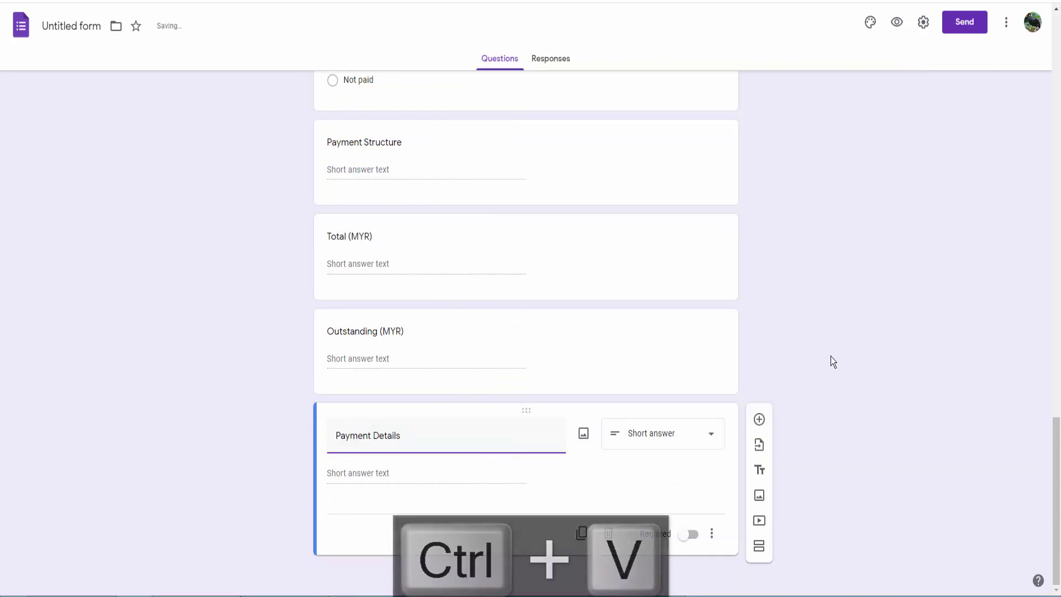
{"action": "scroll", "coordinate": [797, 389], "scroll_direction": "up", "scroll_amount": 9}
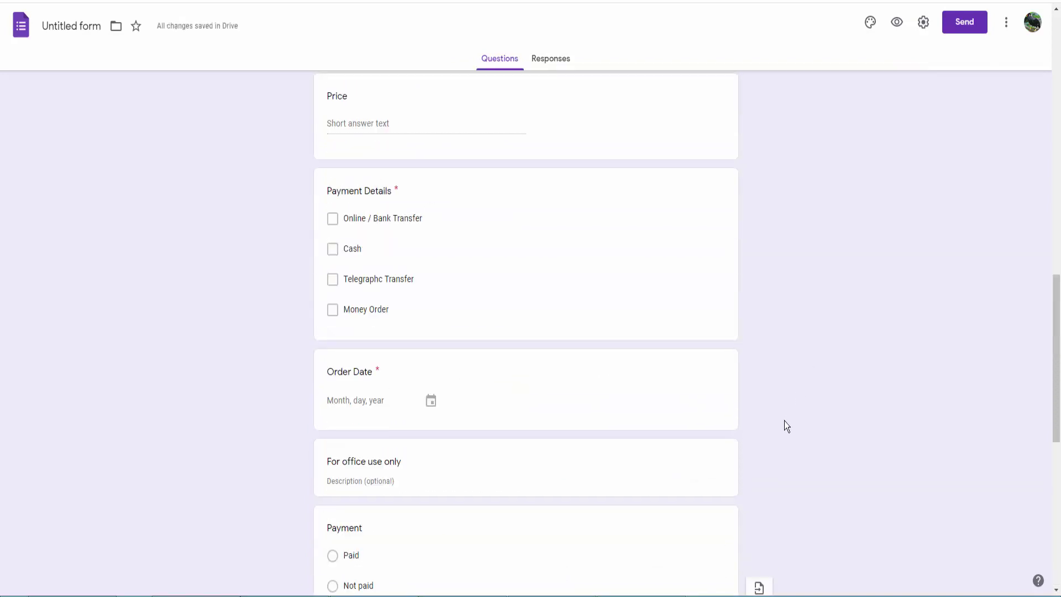
Preview the Jewelry Product Order Form as respondents see it, then close the preview.
{"action": "left_click", "coordinate": [896, 23]}
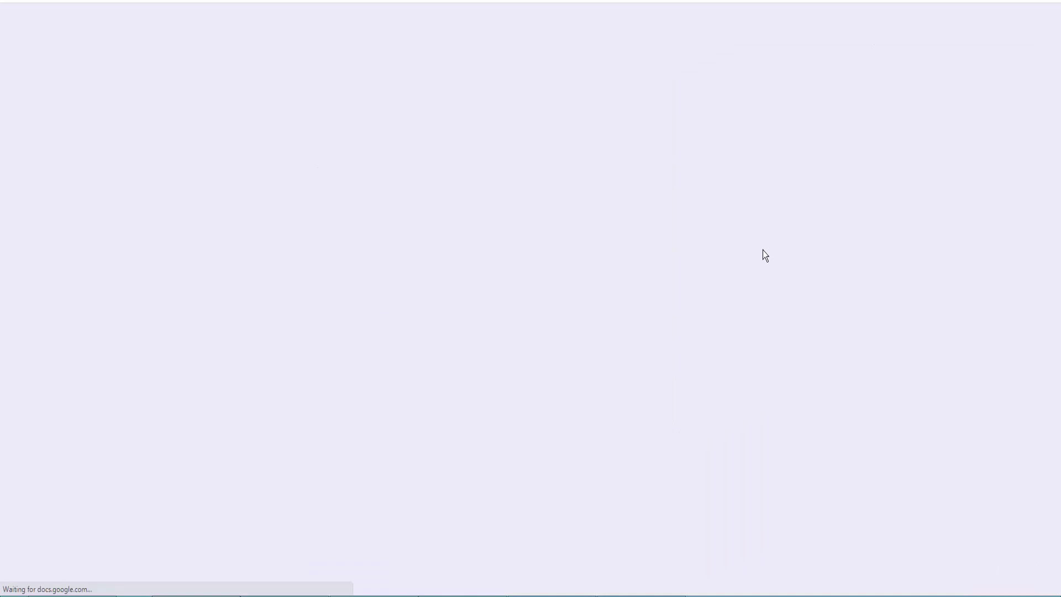
{"action": "scroll", "coordinate": [695, 261], "scroll_direction": "down", "scroll_amount": 15}
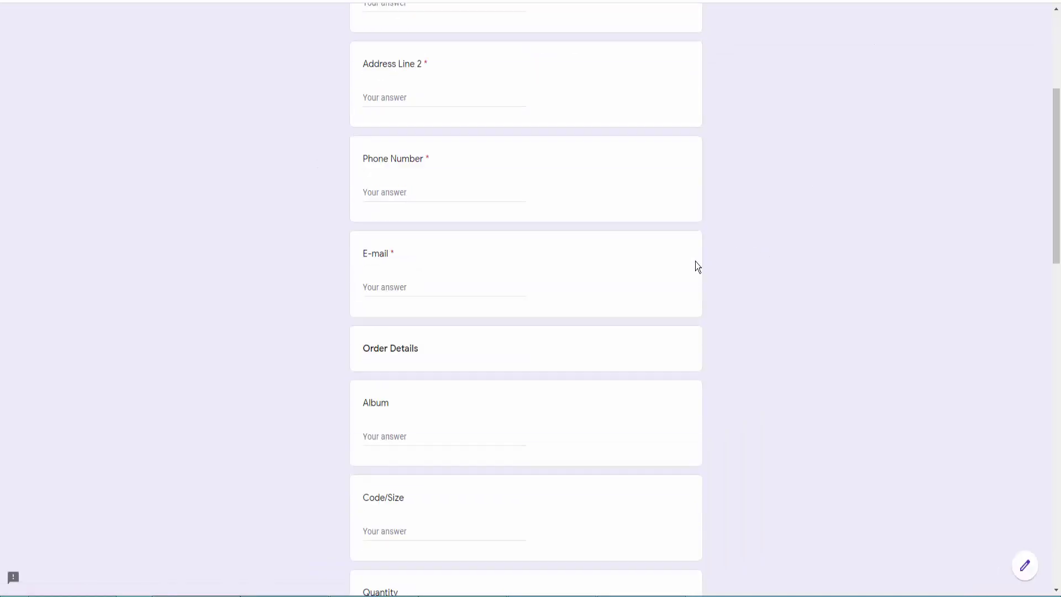
{"action": "scroll", "coordinate": [696, 261], "scroll_direction": "down", "scroll_amount": 9}
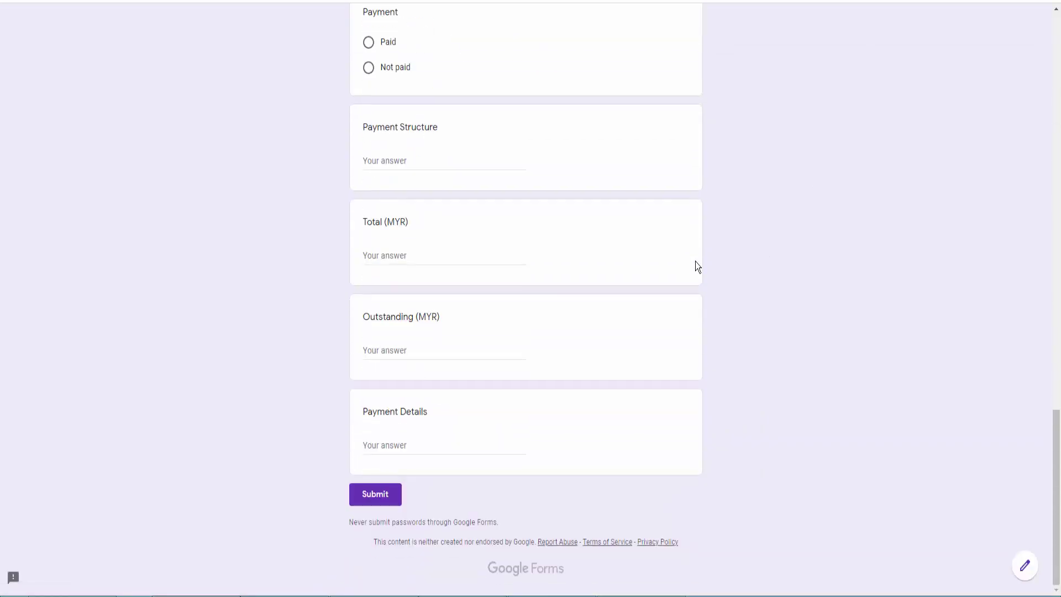
{"action": "scroll", "coordinate": [696, 261], "scroll_direction": "up", "scroll_amount": 20}
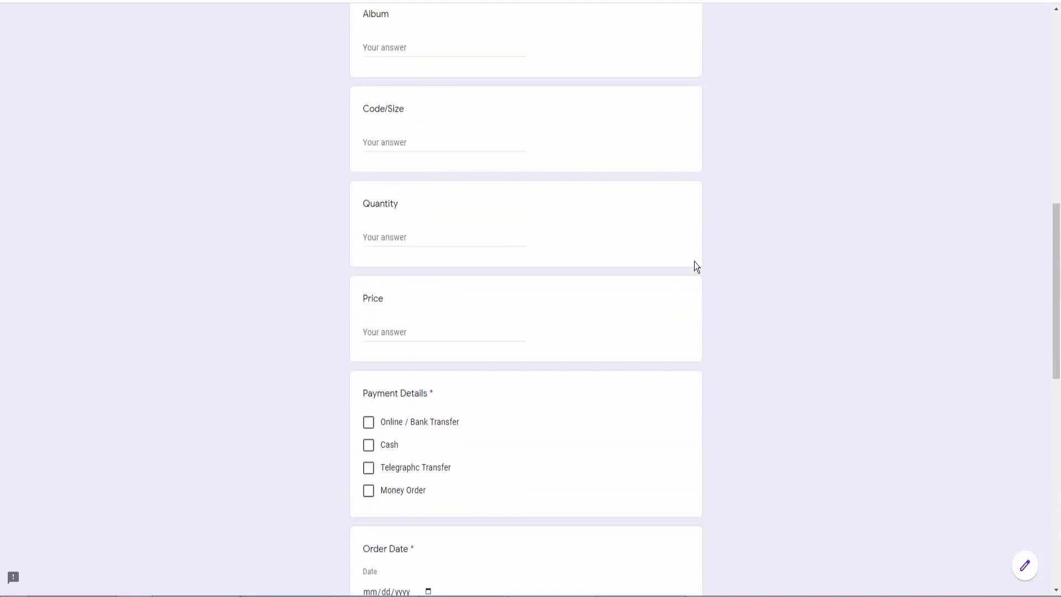
{"action": "scroll", "coordinate": [695, 267], "scroll_direction": "up", "scroll_amount": 3}
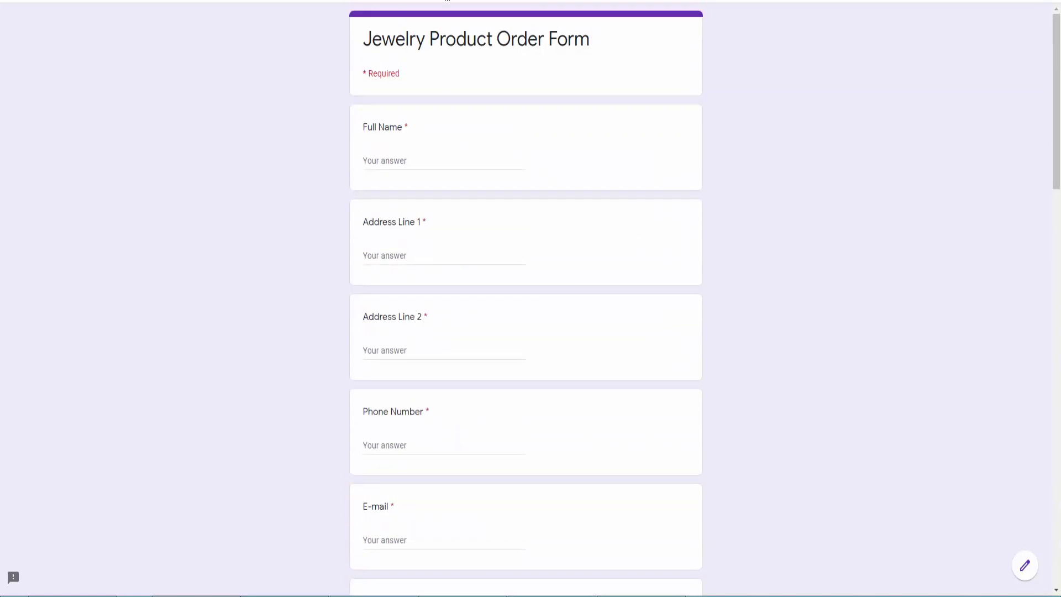
{"action": "key", "text": "ctrl+w"}
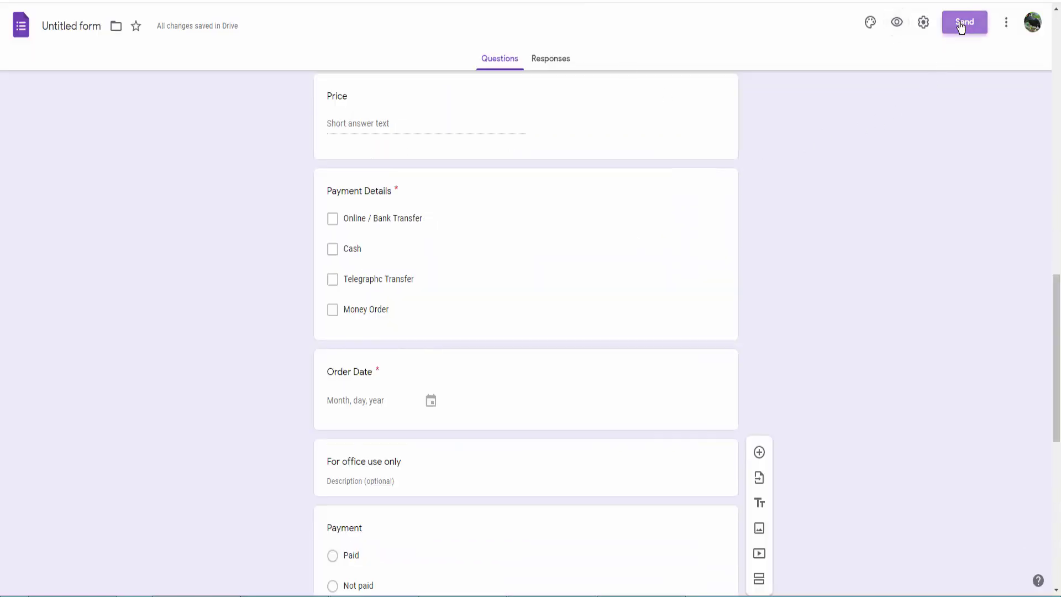
Copy the form's shortened share link from the Send dialog's Link option.
{"action": "left_click", "coordinate": [961, 28]}
{"action": "left_click", "coordinate": [483, 118]}
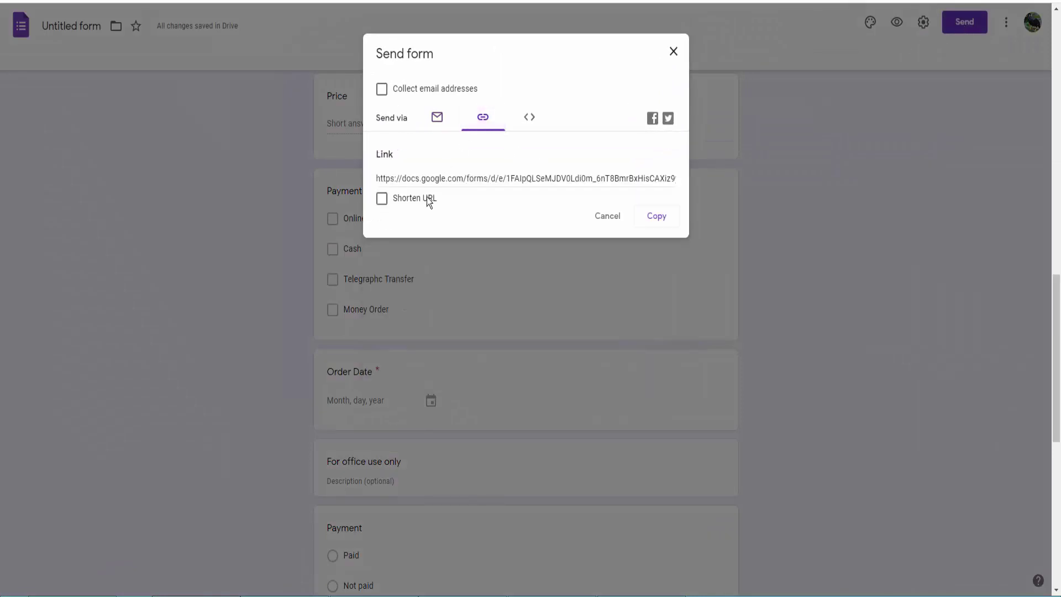
{"action": "left_click", "coordinate": [655, 219]}
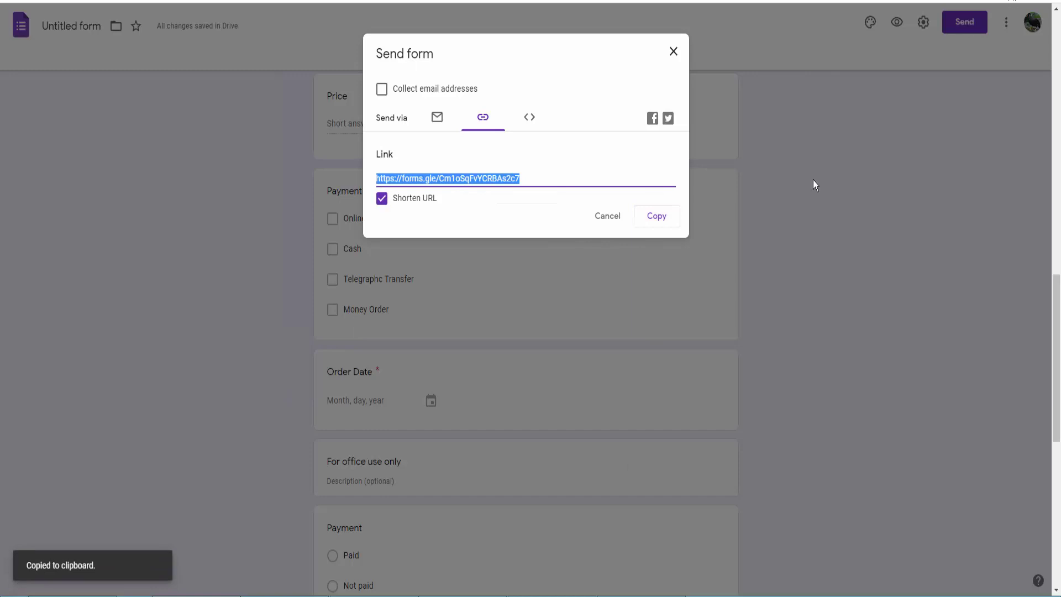
{"action": "left_click", "coordinate": [791, 33]}
Open a new incognito window and load the copied form link.
{"action": "left_click", "coordinate": [1050, 2]}
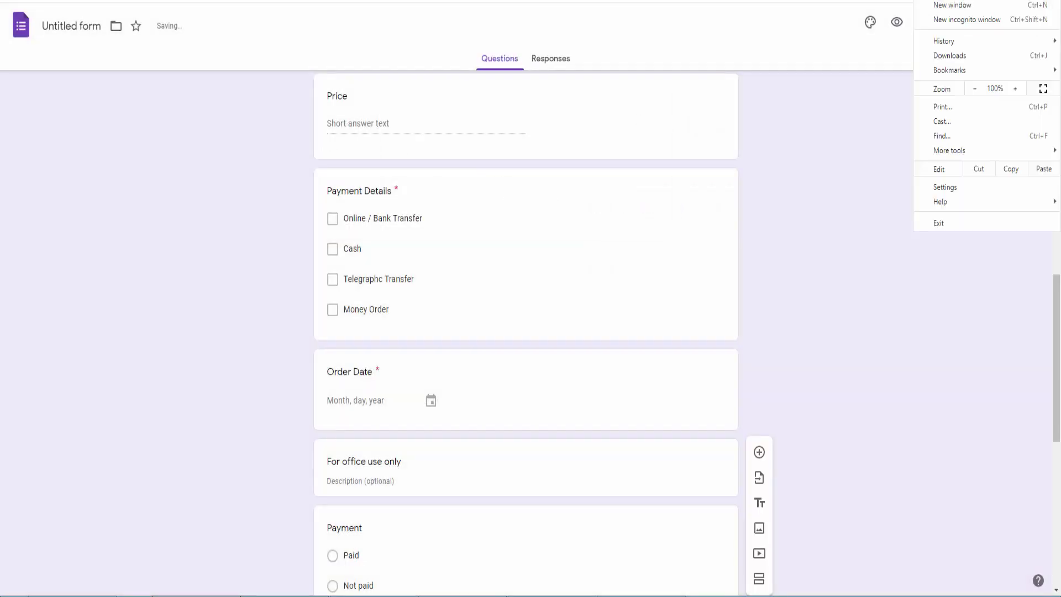
{"action": "left_click", "coordinate": [951, 24]}
{"action": "key", "text": "ctrl+v"}
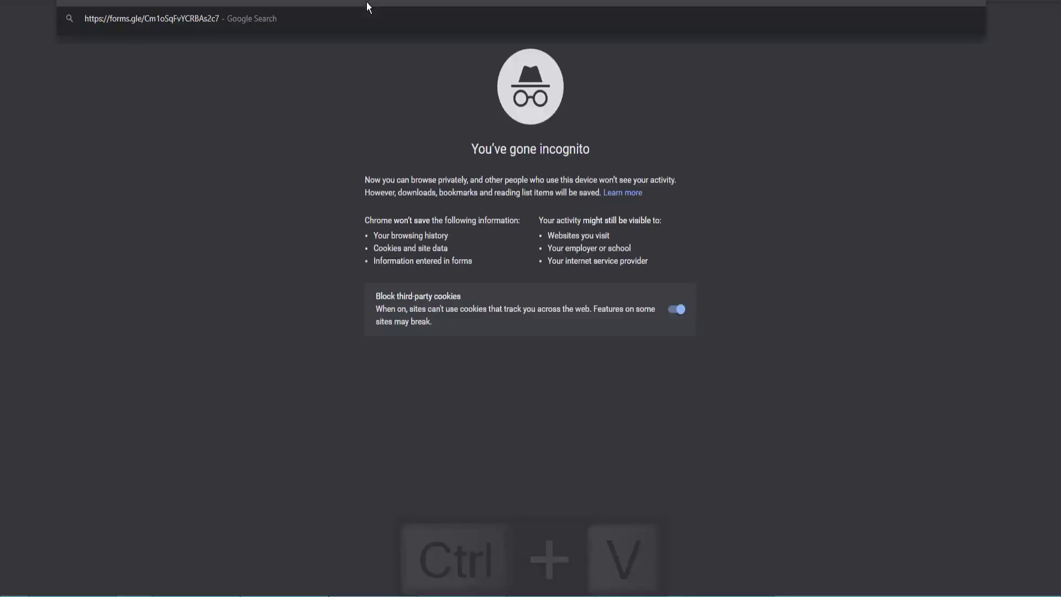
{"action": "key", "text": "Return"}
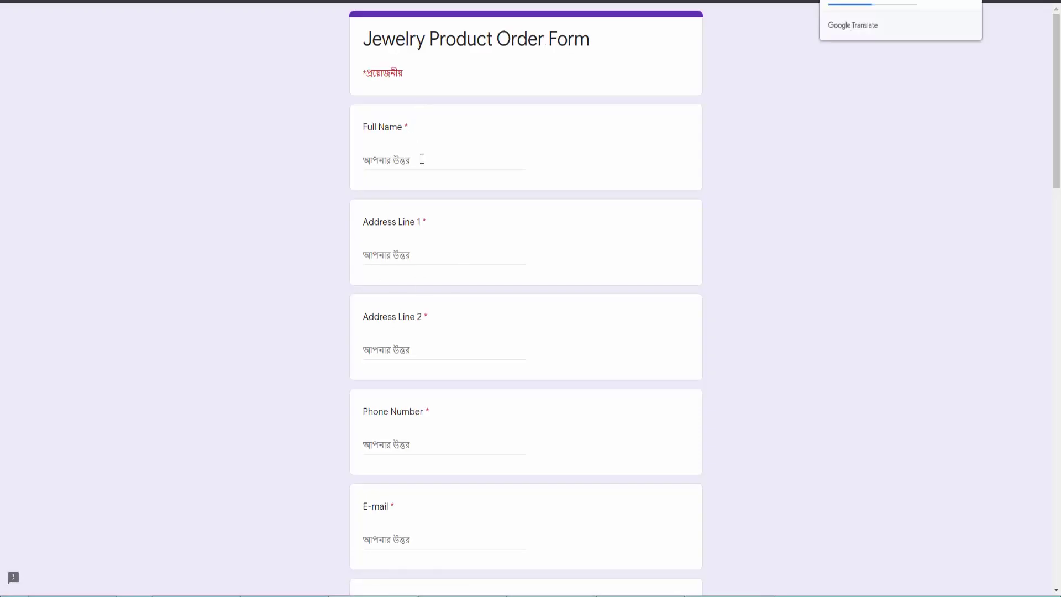
Fill in Full Name, Address Line 1 and Address Line 2 with test answers.
{"action": "left_click", "coordinate": [421, 159]}
{"action": "type", "text": "shapon"}
{"action": "key", "text": "Tab"}
{"action": "type", "text": "dhaka"}
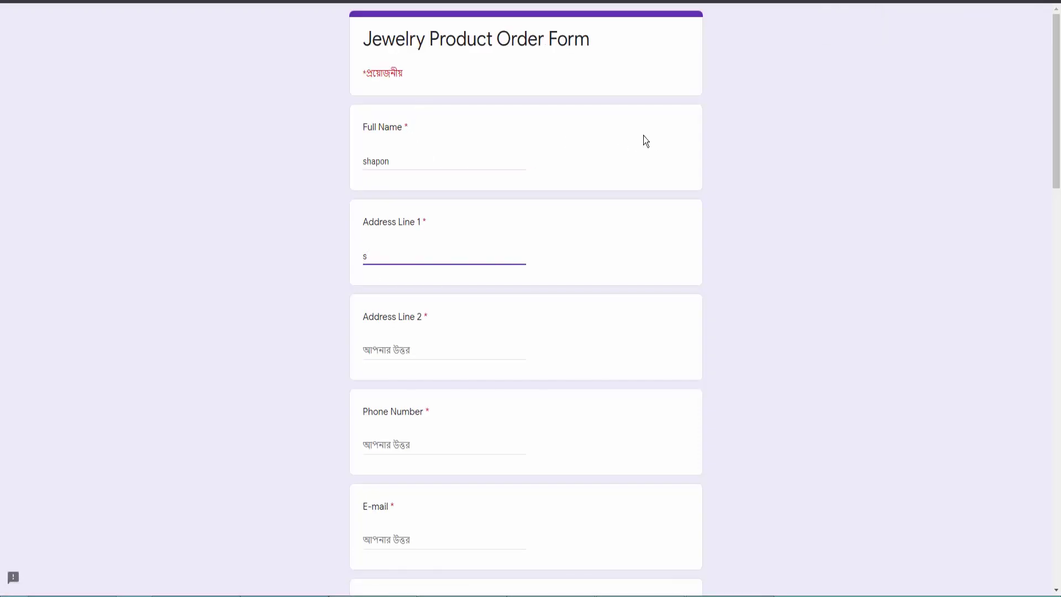
{"action": "key", "text": "Tab"}
{"action": "type", "text": "moh"}
{"action": "key", "text": "BackSpace"}
{"action": "key", "text": "BackSpace"}
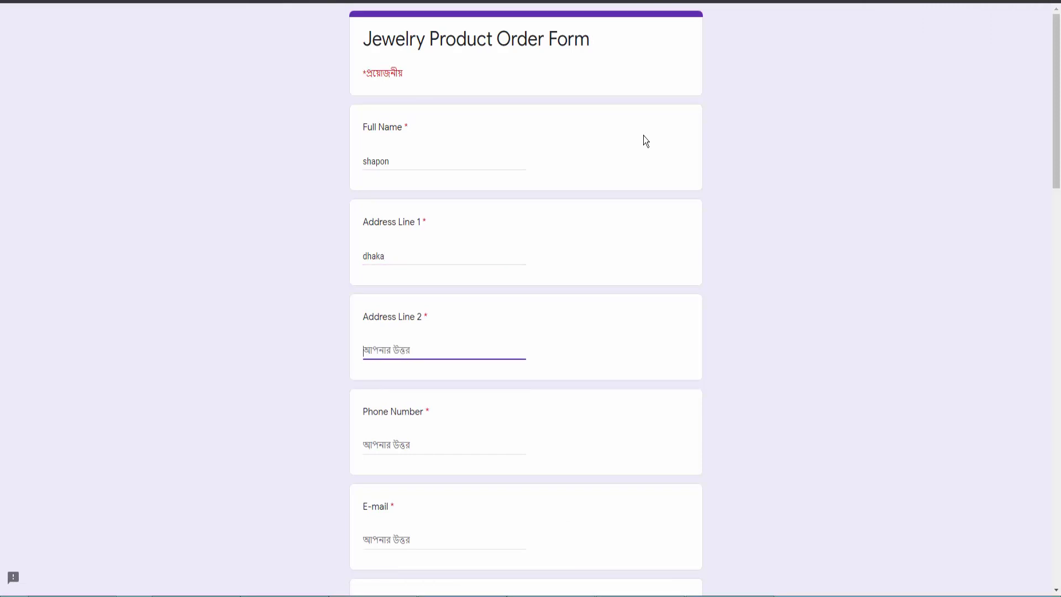
{"action": "type", "text": "m"}
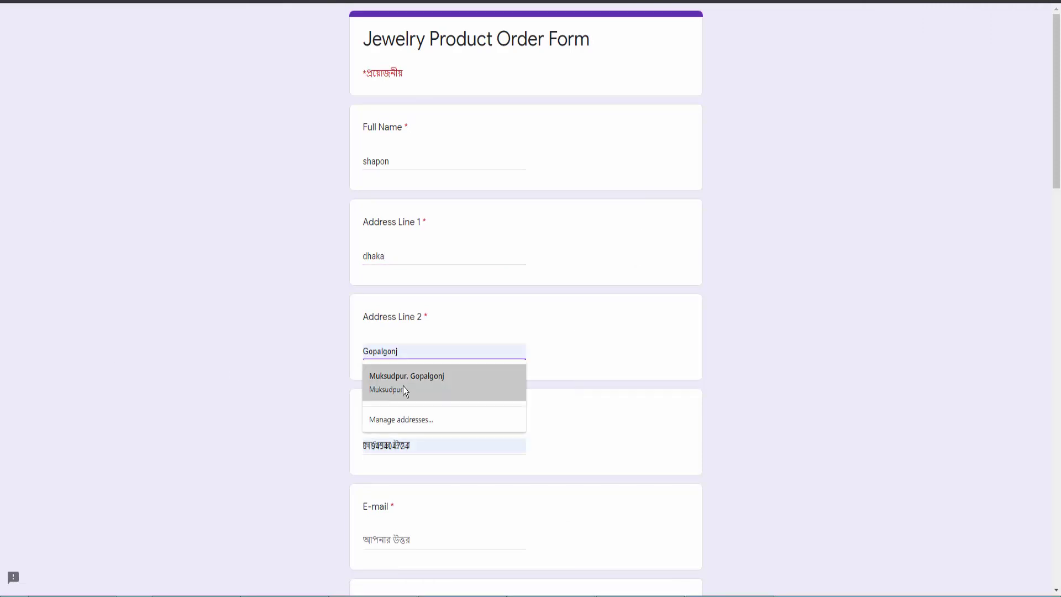
{"action": "left_click", "coordinate": [403, 386]}
Answer Album with 'df' and Code/Size, Quantity and Price with 'ff'.
{"action": "scroll", "coordinate": [486, 333], "scroll_direction": "down", "scroll_amount": 3}
{"action": "left_click", "coordinate": [398, 259]}
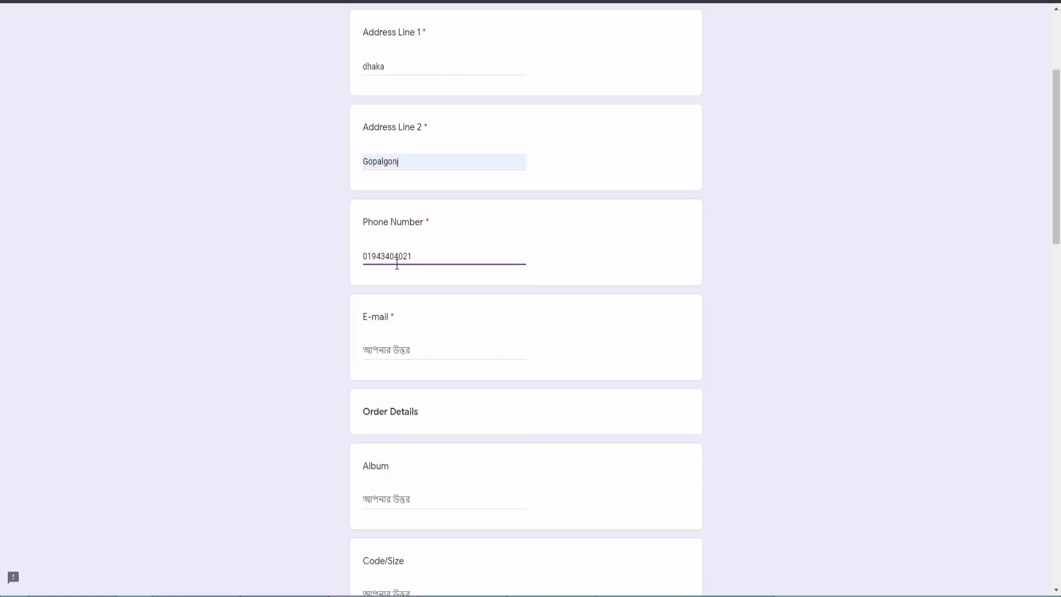
{"action": "scroll", "coordinate": [395, 280], "scroll_direction": "down", "scroll_amount": 3}
{"action": "left_click", "coordinate": [401, 311]}
{"action": "type", "text": "df"}
{"action": "left_click", "coordinate": [389, 405]}
{"action": "type", "text": "ff"}
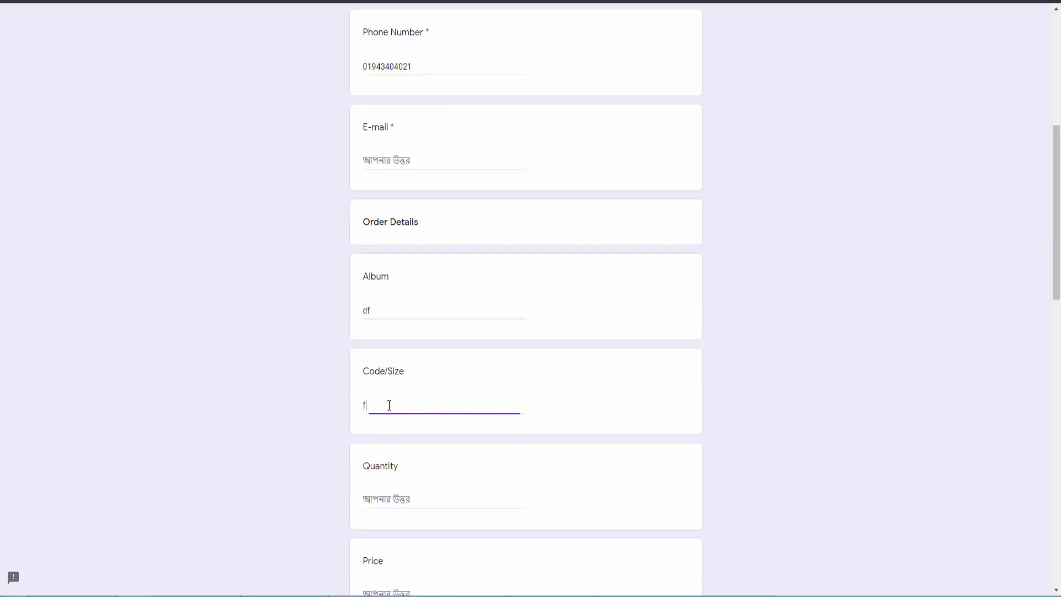
{"action": "scroll", "coordinate": [393, 319], "scroll_direction": "down", "scroll_amount": 3}
{"action": "left_click", "coordinate": [393, 314]}
{"action": "type", "text": "ff"}
{"action": "left_click", "coordinate": [398, 405]}
{"action": "type", "text": "ff"}
Choose Telegraphic Transfer as payment method, pick an Order Date, and mark Paid.
{"action": "scroll", "coordinate": [387, 387], "scroll_direction": "down", "scroll_amount": 3}
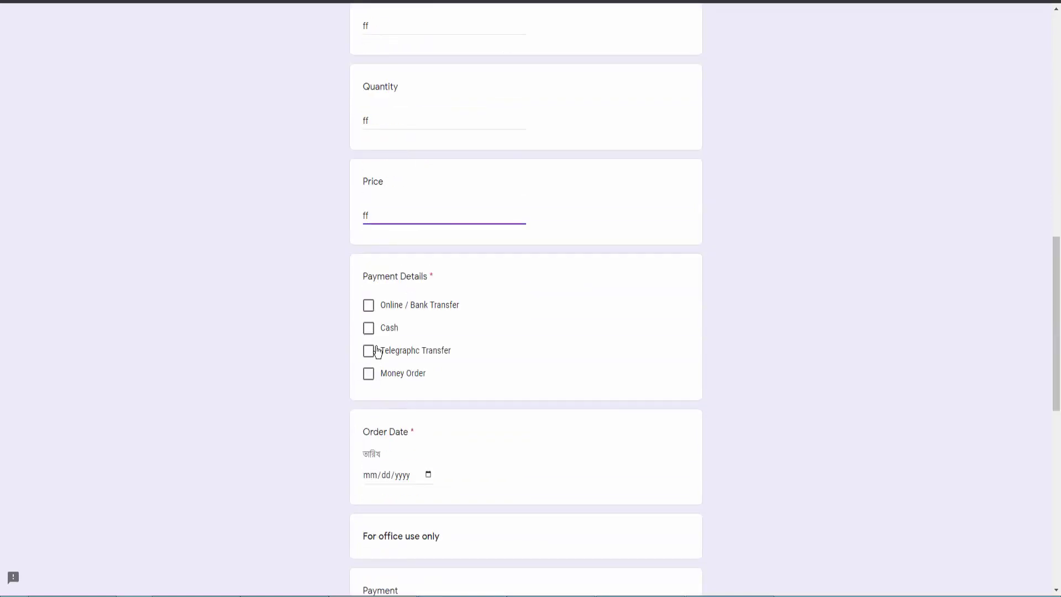
{"action": "left_click", "coordinate": [368, 349]}
{"action": "scroll", "coordinate": [371, 332], "scroll_direction": "down", "scroll_amount": 3}
{"action": "left_click", "coordinate": [379, 285]}
{"action": "left_click", "coordinate": [442, 349]}
{"action": "scroll", "coordinate": [420, 387], "scroll_direction": "down", "scroll_amount": 1}
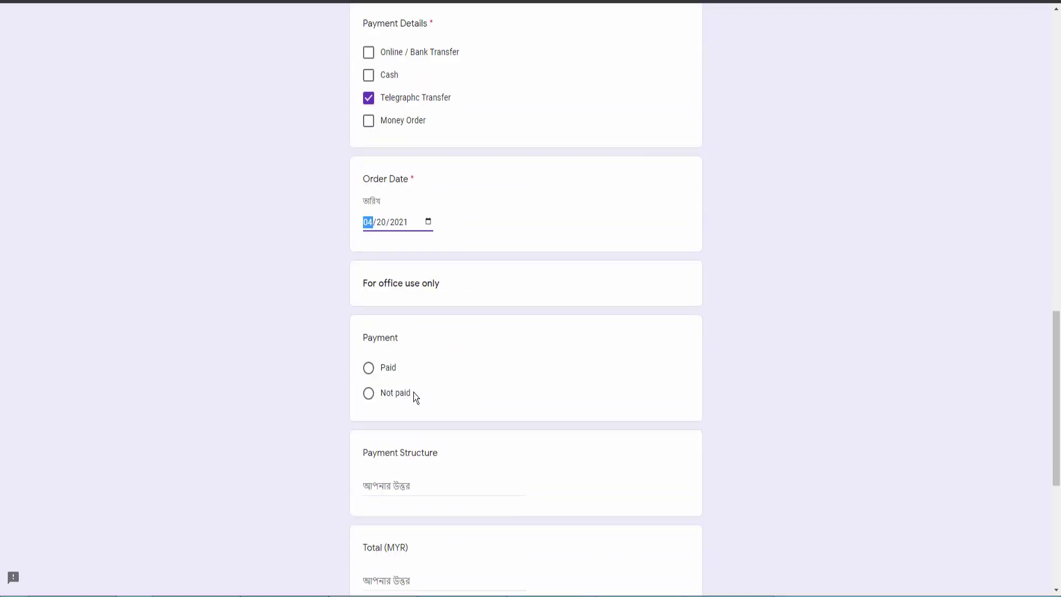
{"action": "left_click", "coordinate": [387, 368]}
{"action": "scroll", "coordinate": [432, 360], "scroll_direction": "down", "scroll_amount": 4}
Answer Payment Structure 'fddfd', Total (MYR) 'df', Outstanding (MYR) 'ff', Payment Details 'f'.
{"action": "left_click", "coordinate": [417, 255]}
{"action": "type", "text": "fddfd"}
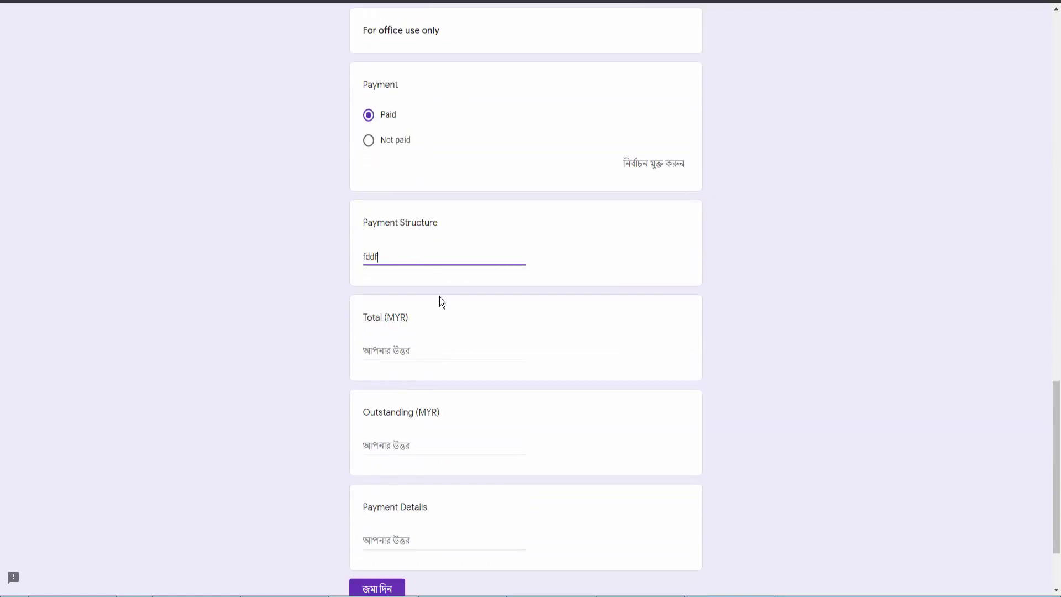
{"action": "left_click", "coordinate": [407, 350]}
{"action": "type", "text": "df"}
{"action": "scroll", "coordinate": [405, 340], "scroll_direction": "down", "scroll_amount": 2}
{"action": "left_click", "coordinate": [408, 342]}
{"action": "type", "text": "ff"}
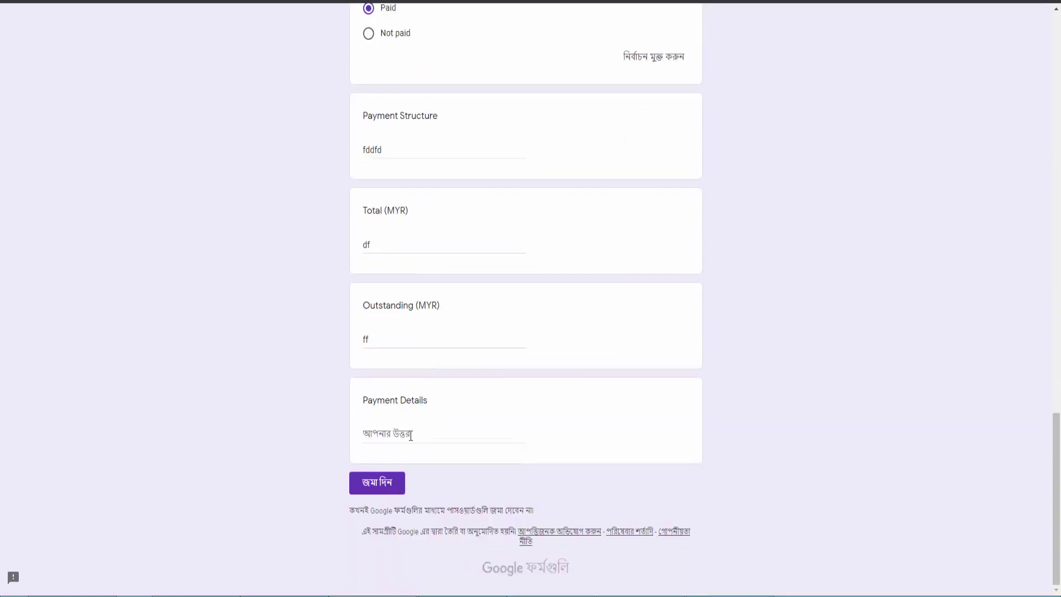
{"action": "left_click", "coordinate": [412, 435]}
{"action": "type", "text": "ff"}
Enter the respondent's e-mail address, submit the form, and go to the editor's responses.
{"action": "left_click", "coordinate": [377, 483]}
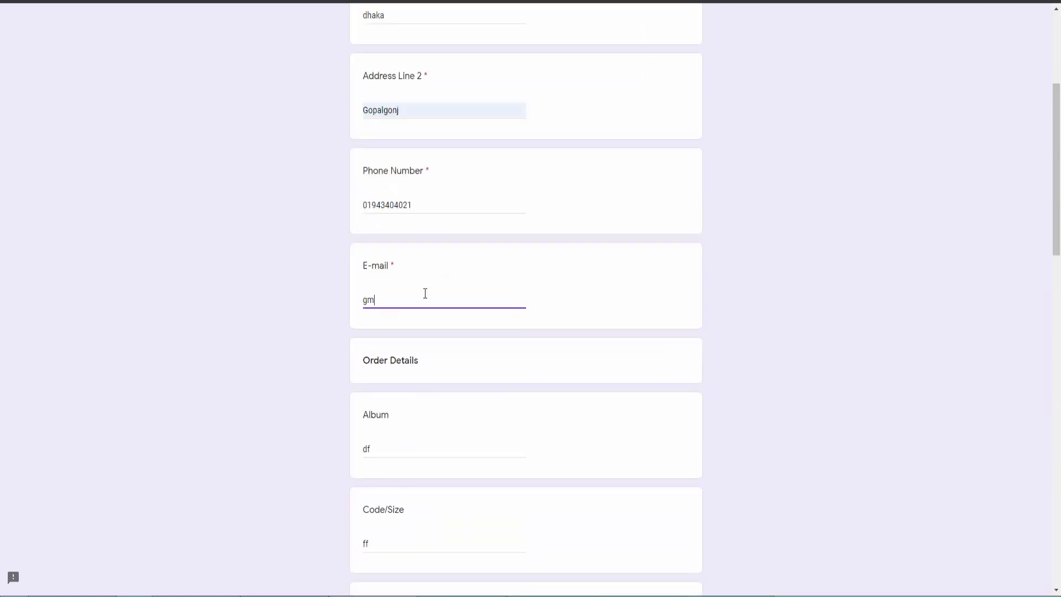
{"action": "scroll", "coordinate": [396, 442], "scroll_direction": "down", "scroll_amount": 18}
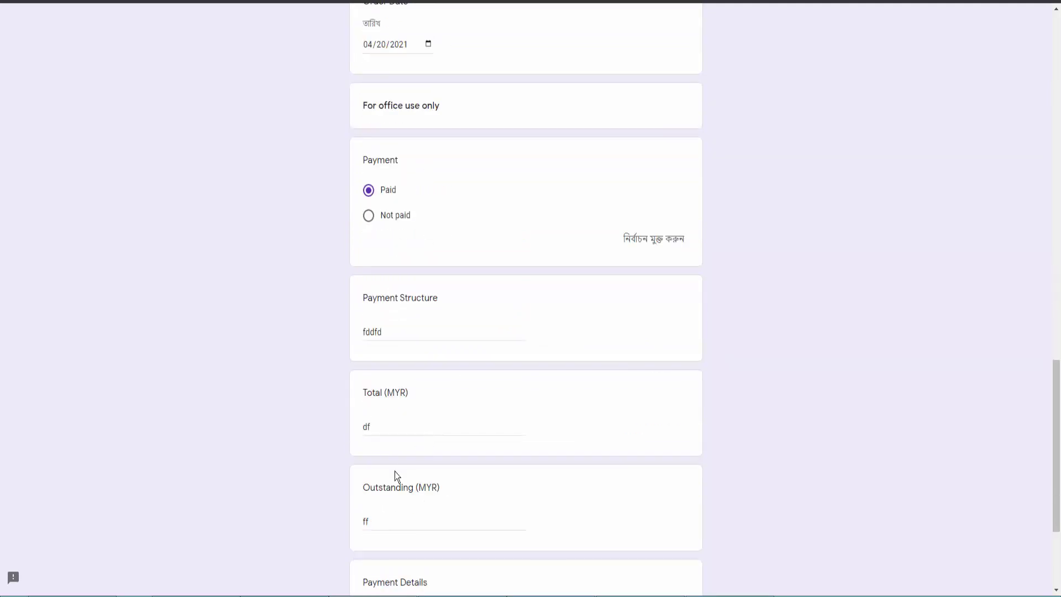
{"action": "scroll", "coordinate": [395, 472], "scroll_direction": "down", "scroll_amount": 3}
{"action": "left_click", "coordinate": [395, 482]}
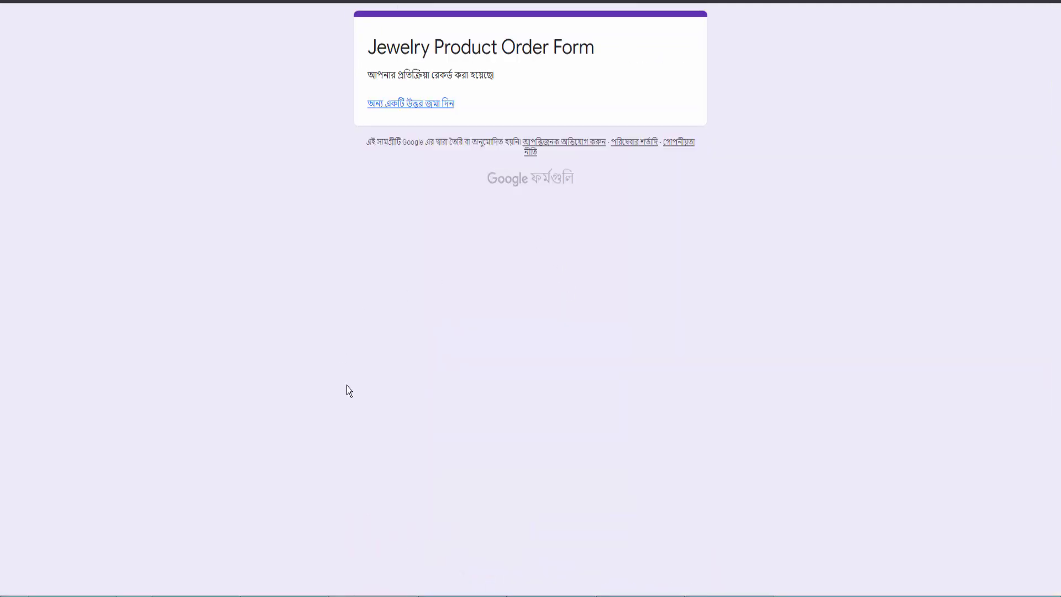
{"action": "left_click", "coordinate": [301, 590]}
{"action": "left_click", "coordinate": [540, 66]}
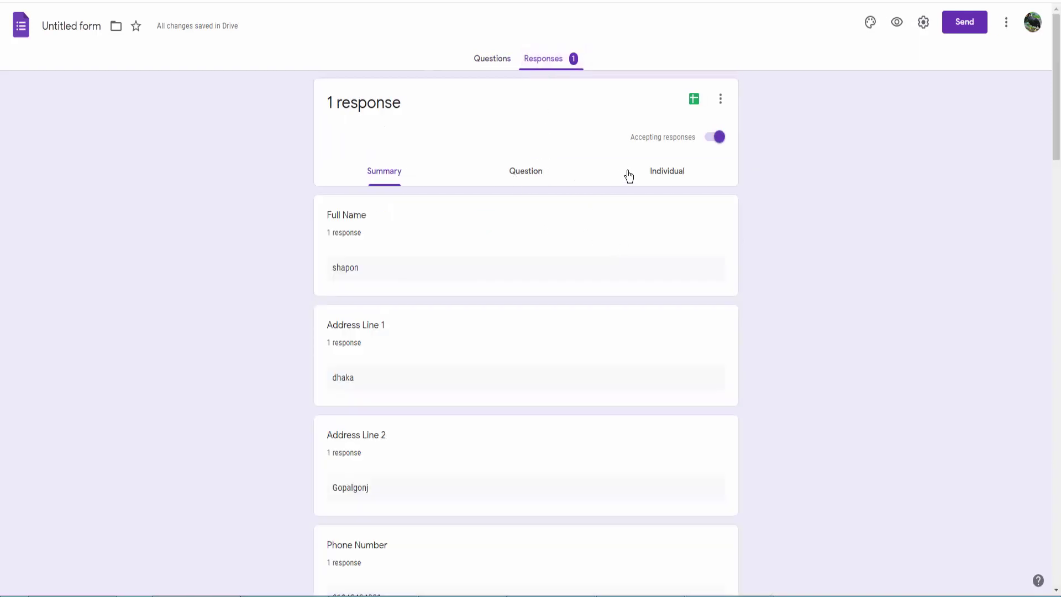
Switch to the Individual view and scroll through the single test response's answers.
{"action": "left_click", "coordinate": [668, 172]}
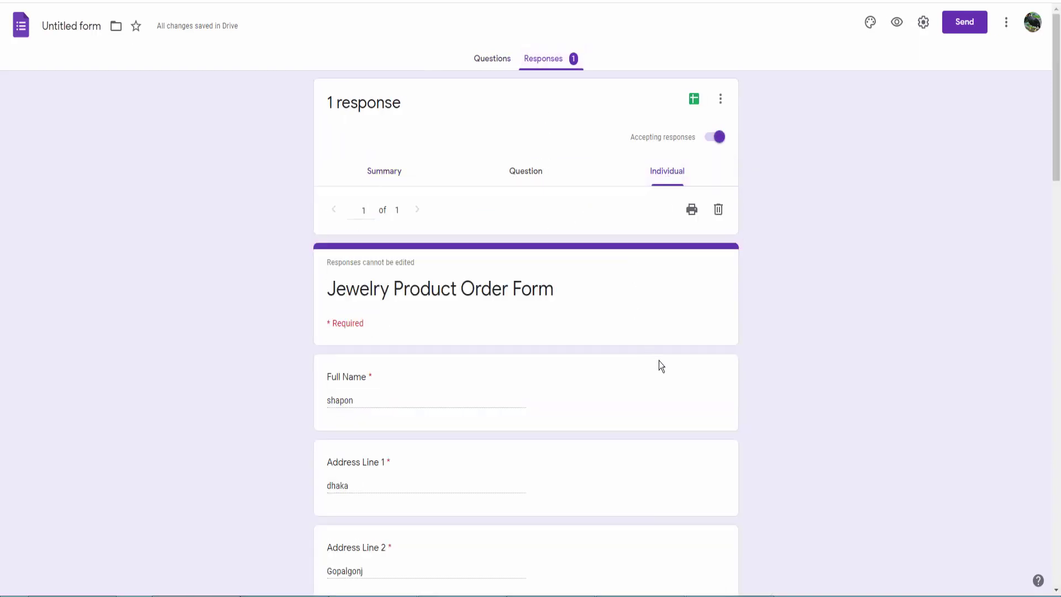
{"action": "scroll", "coordinate": [660, 360], "scroll_direction": "down", "scroll_amount": 20}
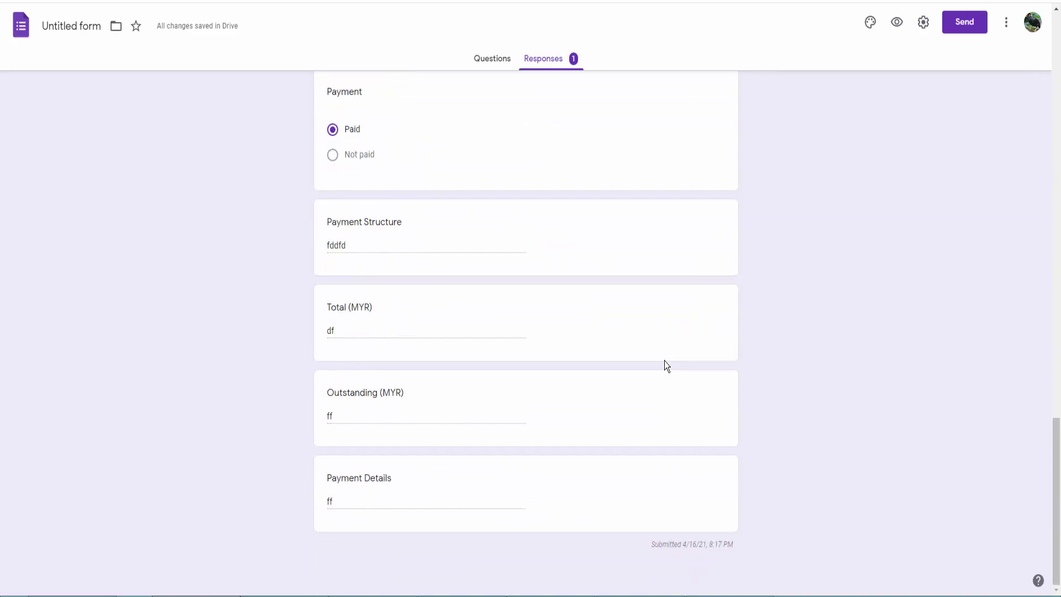
{"action": "scroll", "coordinate": [665, 365], "scroll_direction": "up", "scroll_amount": 15}
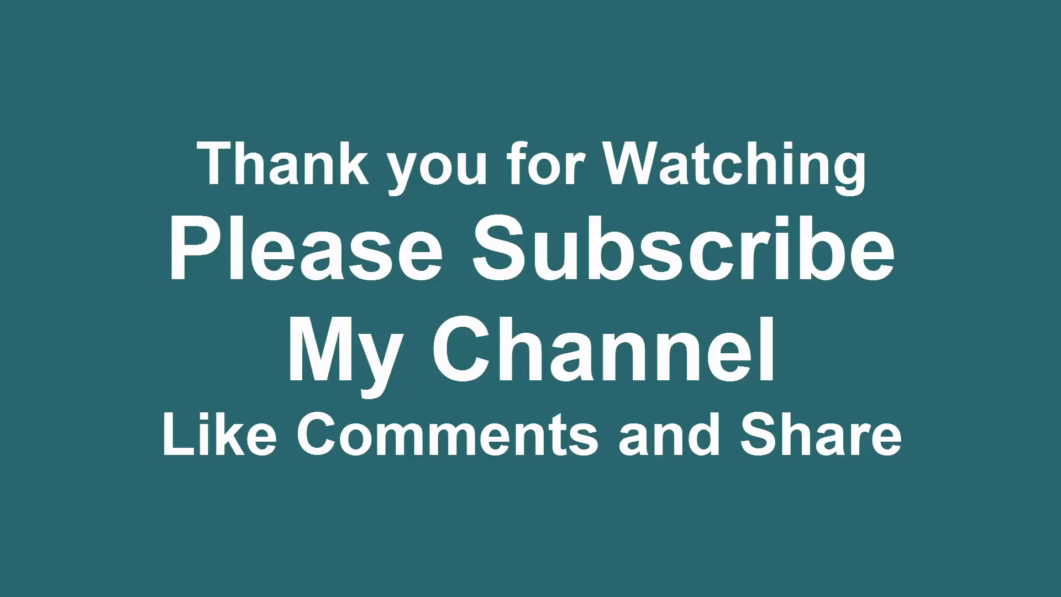